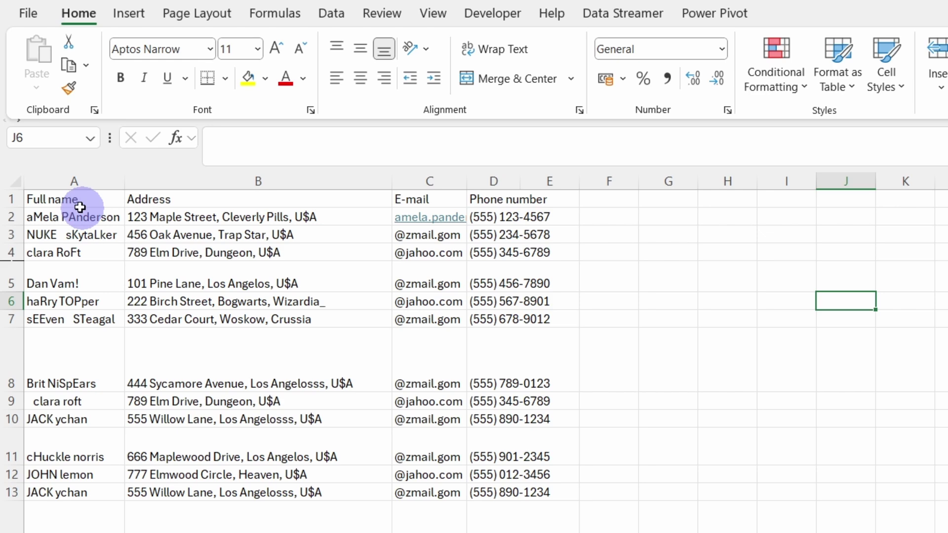
Load the contact range A1:D25 into Power Query as a table with headers
left_click(63, 202)
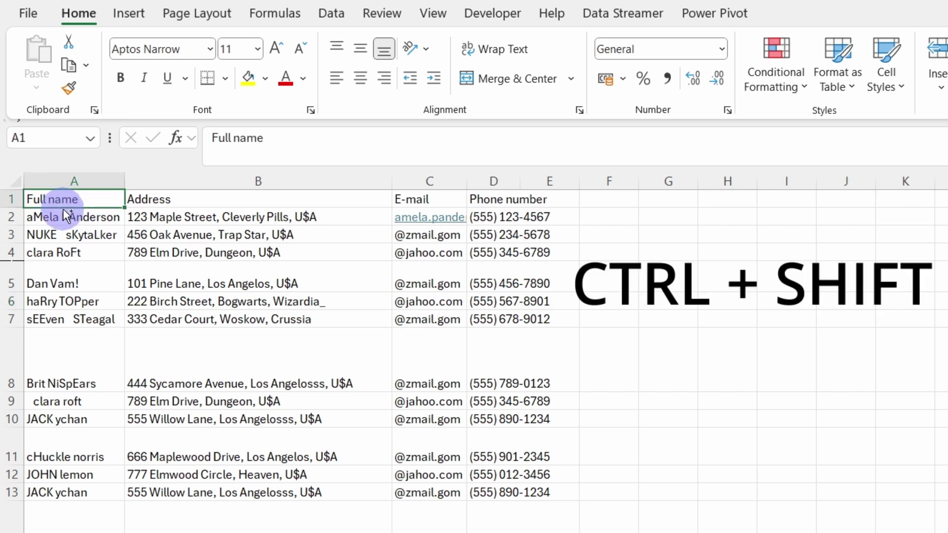
key("ctrl+shift+Right")
key("ctrl+shift+Down")
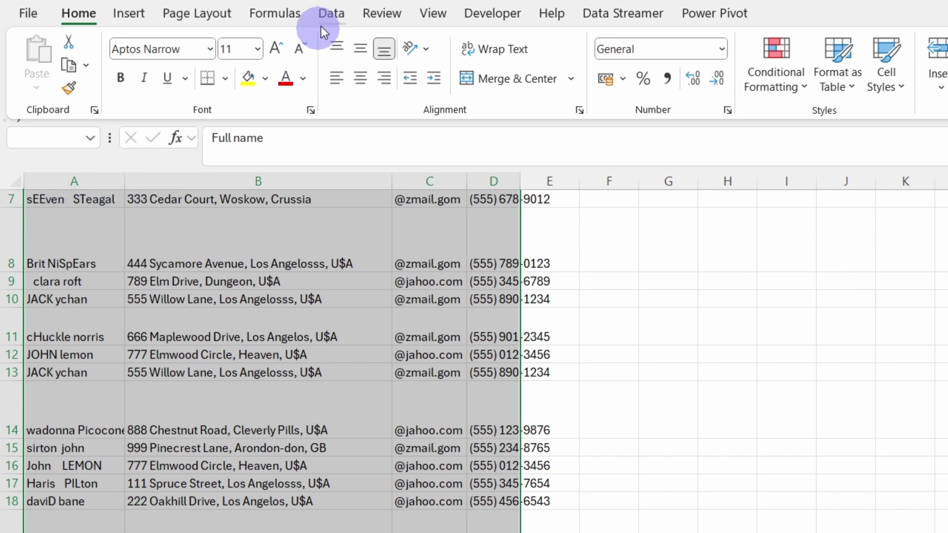
left_click(331, 13)
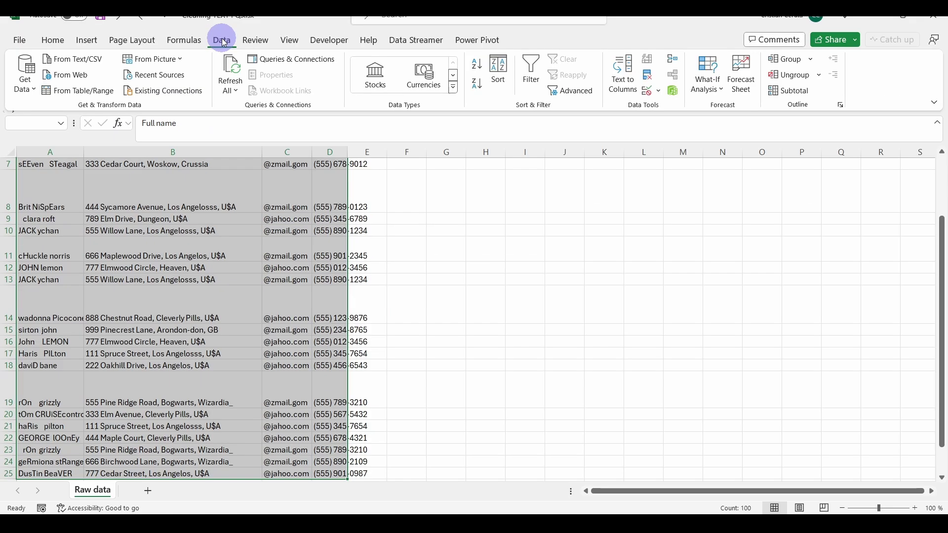
left_click(75, 93)
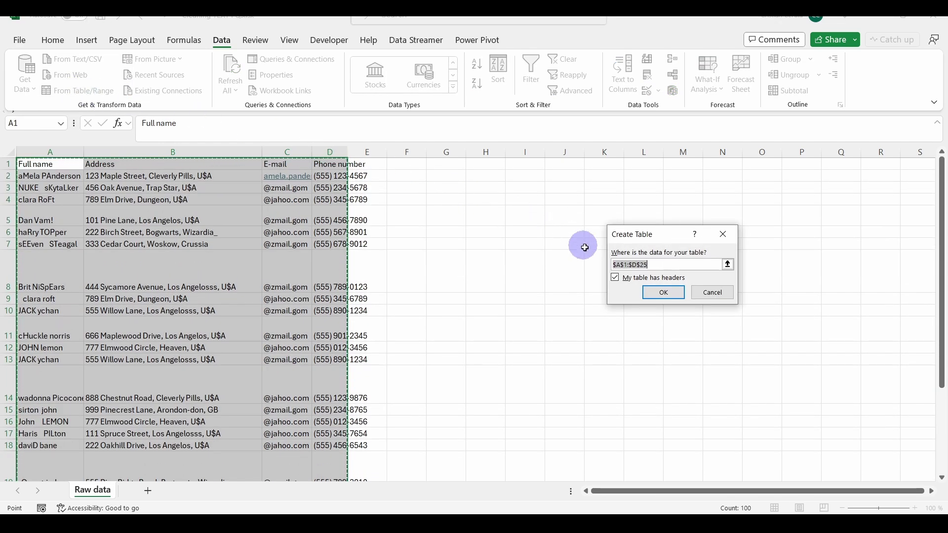
left_click(652, 296)
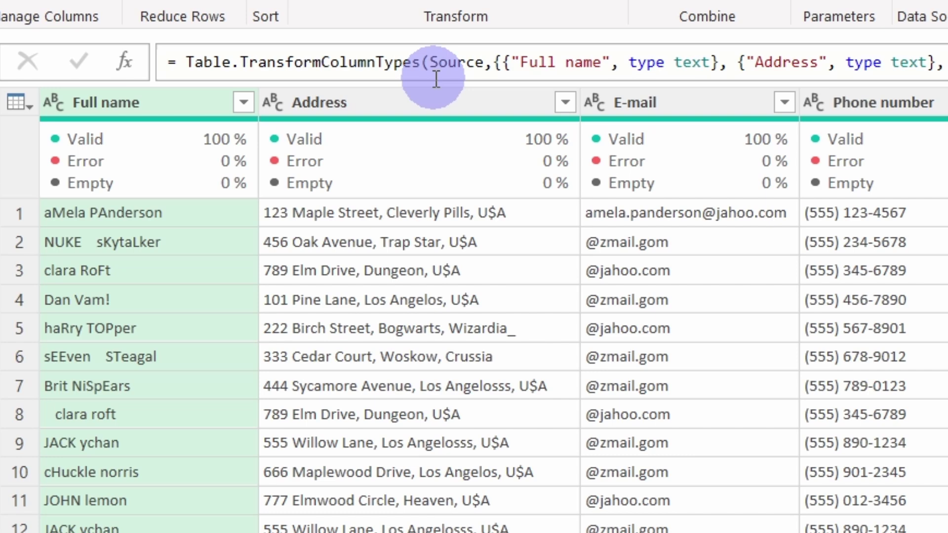
Select the Full name column of query Table2 in Power Query Editor
left_click(192, 244)
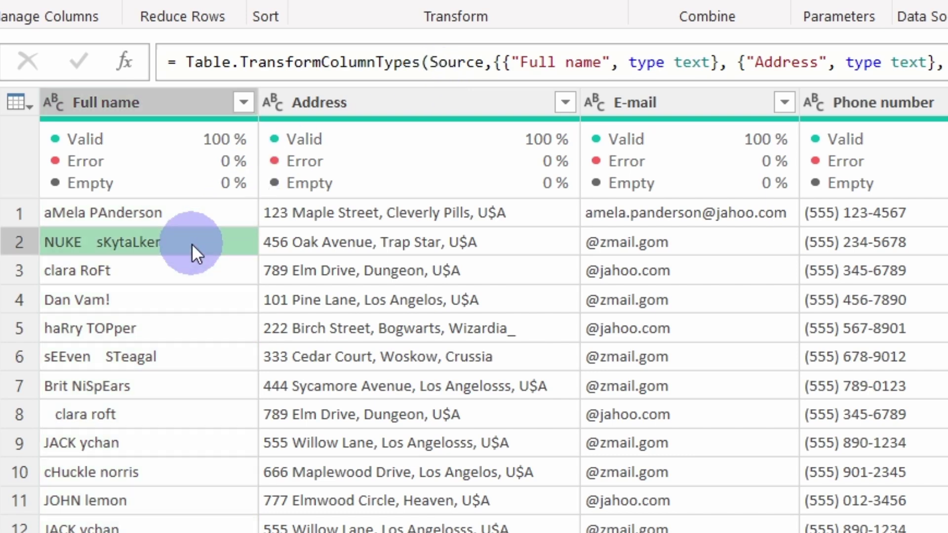
left_click(122, 414)
left_click(173, 103)
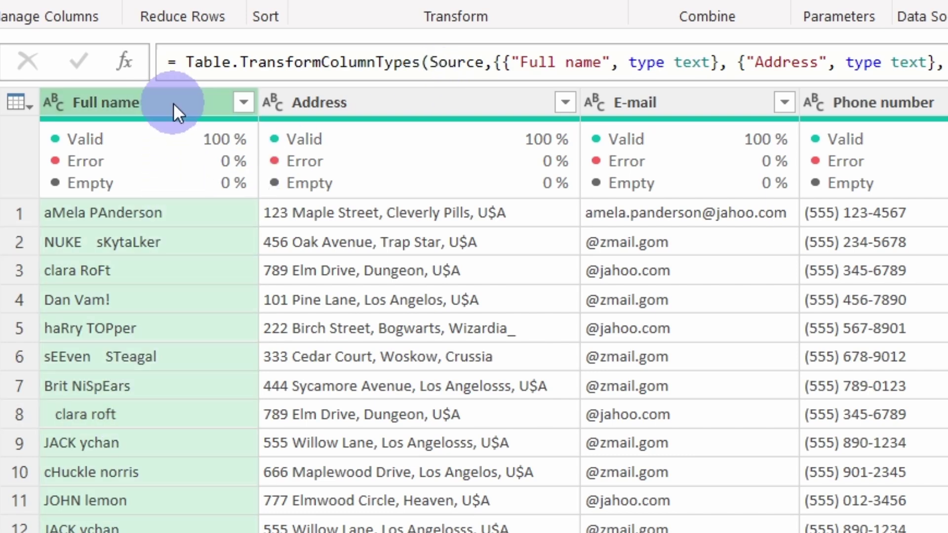
Capitalize each word in the Full name column
right_click(146, 102)
mouse_move(250, 362)
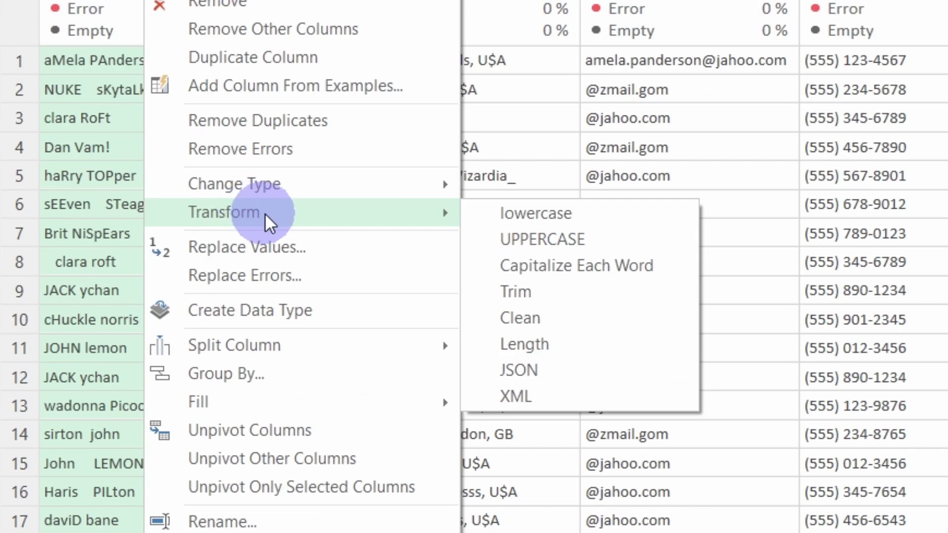
left_click(563, 269)
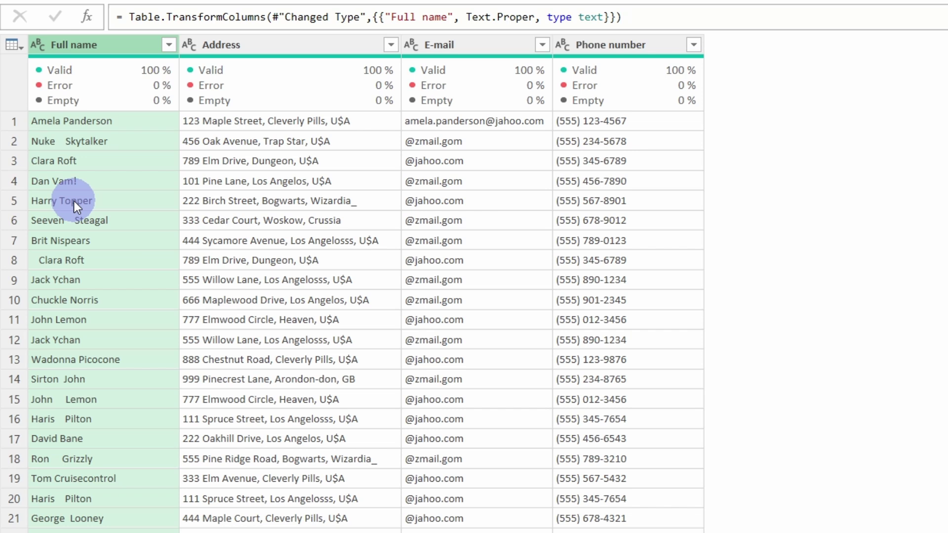
Trim leading and trailing spaces from the Full name values
right_click(70, 48)
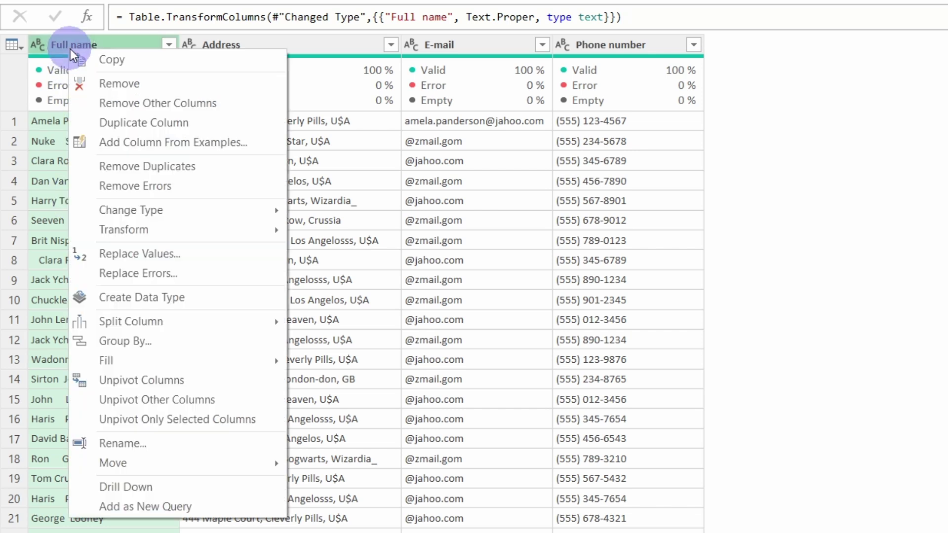
mouse_move(145, 240)
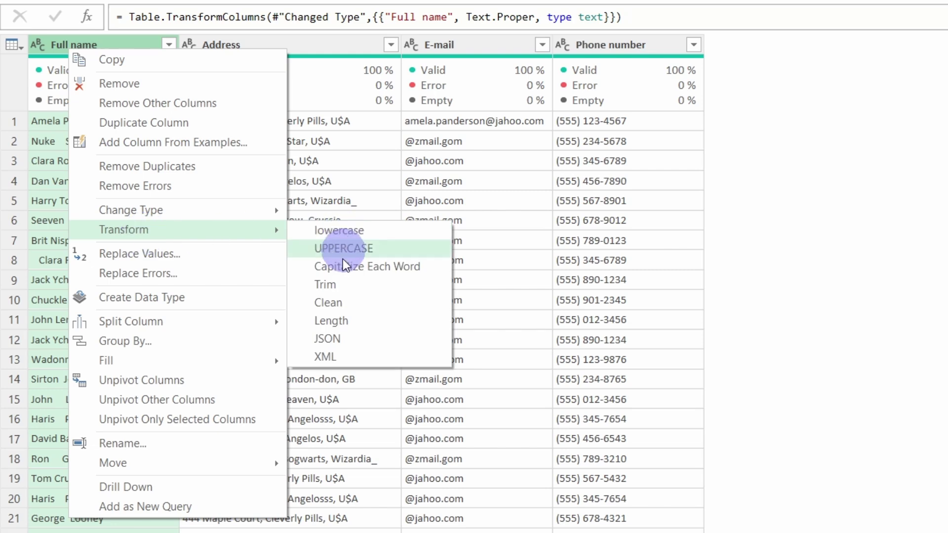
left_click(331, 281)
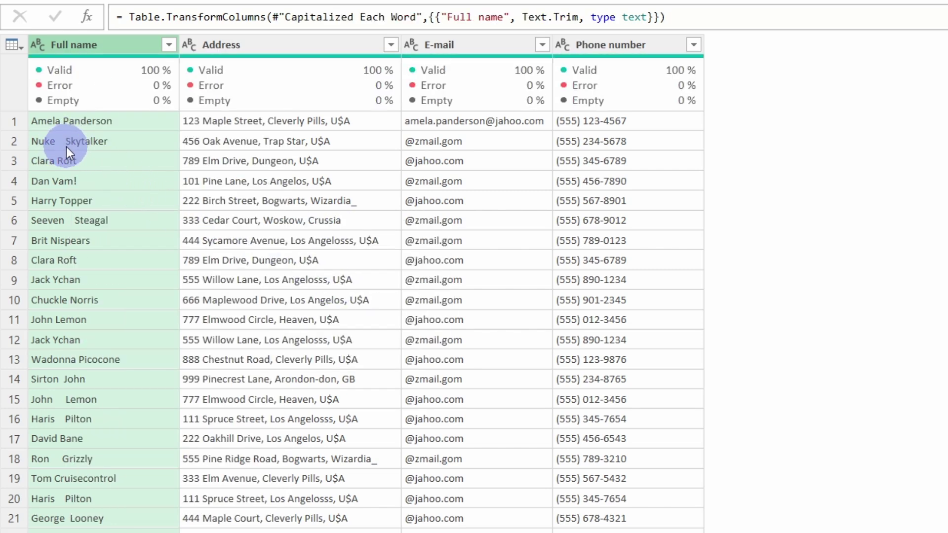
Replace every space in Full name with nothing, leaving the Replace With field empty
right_click(106, 48)
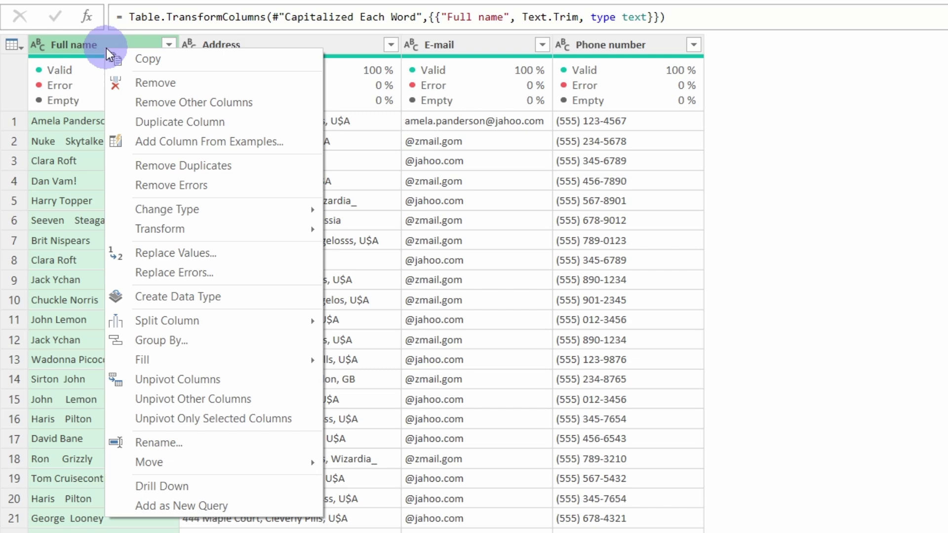
left_click(165, 254)
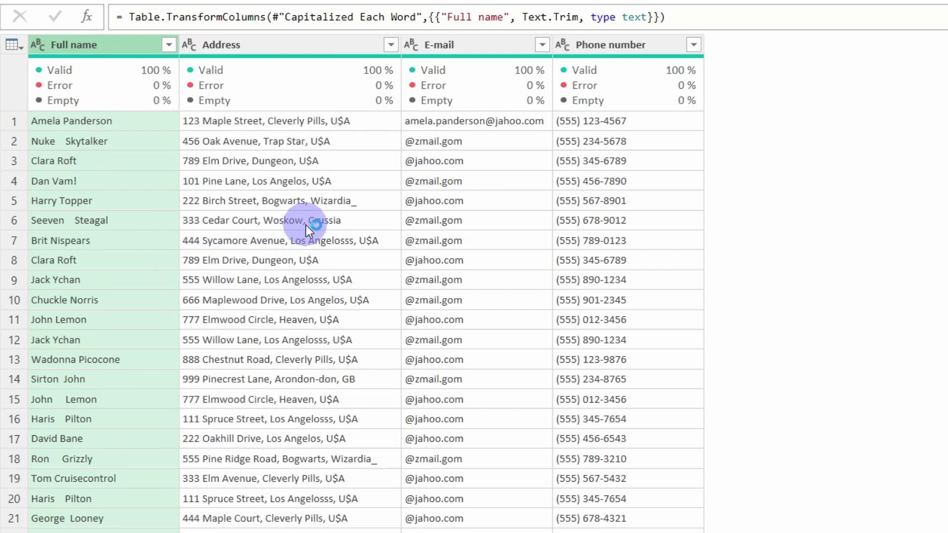
left_click(259, 275)
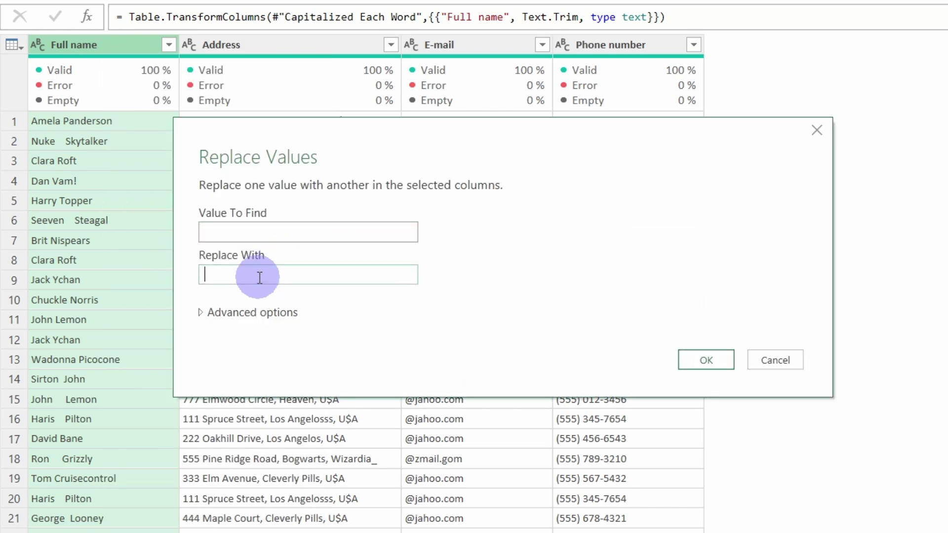
left_click(683, 365)
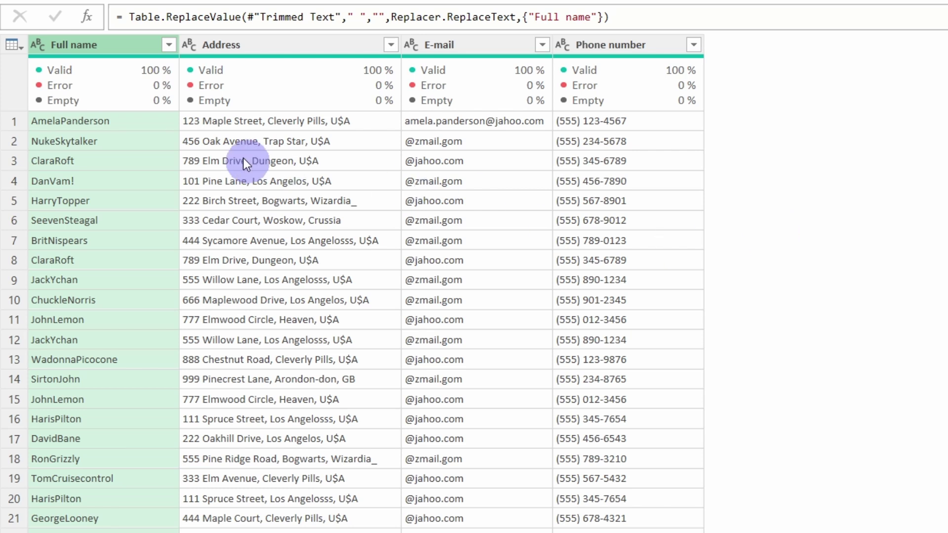
Split Full name into two columns where a lowercase letter meets an uppercase letter
right_click(100, 48)
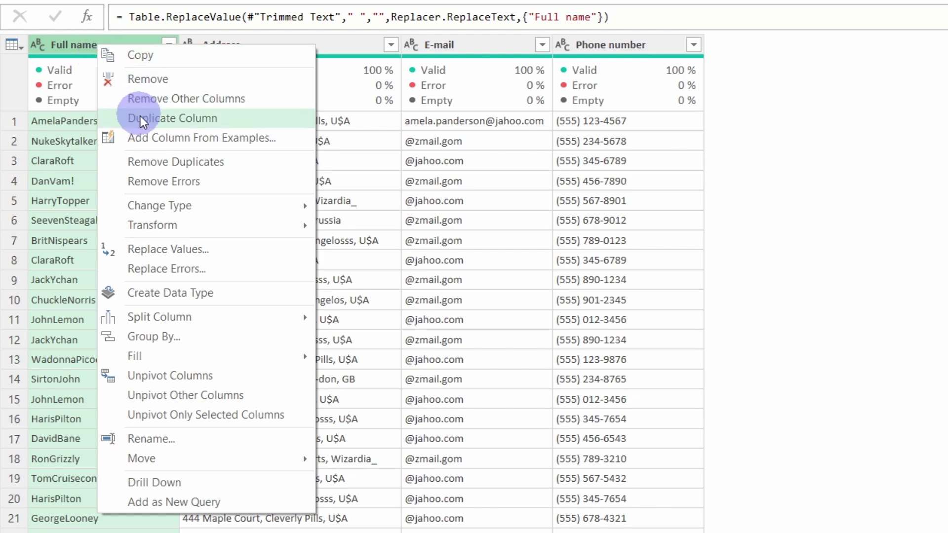
mouse_move(163, 318)
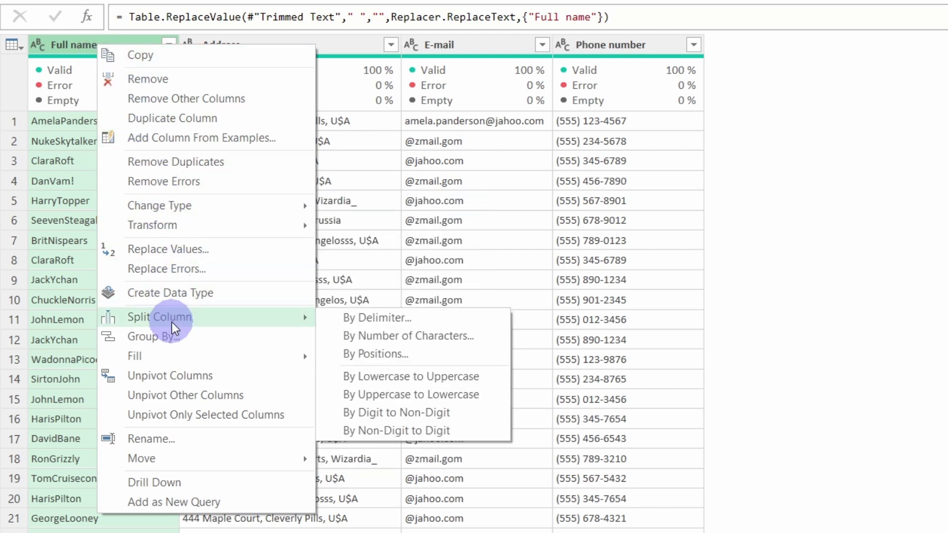
left_click(381, 383)
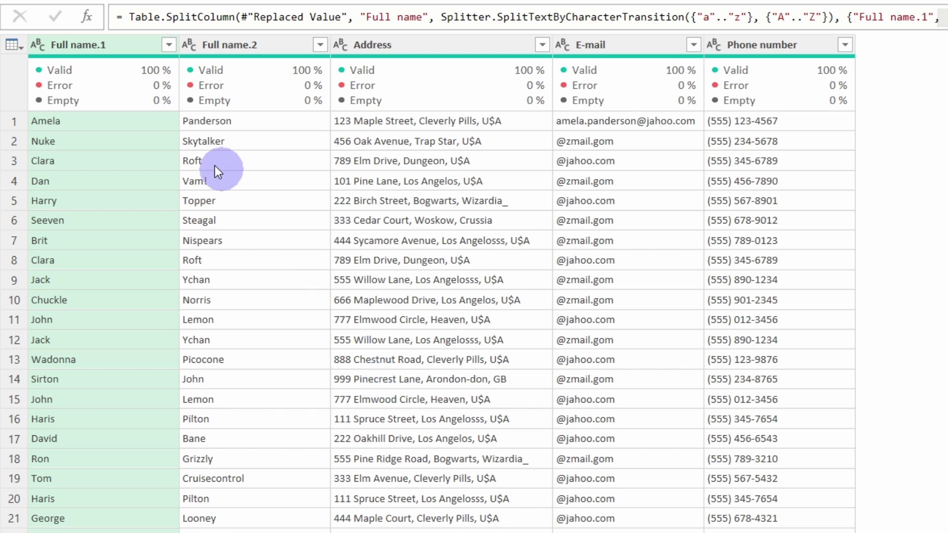
Rename Full name.1 to First name and Full name.2 to Last name
double_click(114, 48)
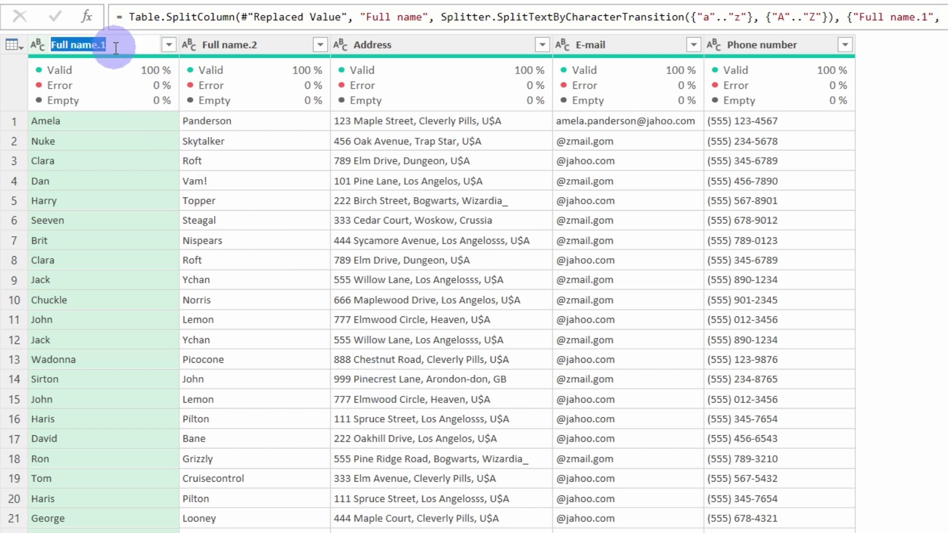
type("First name")
key("Return")
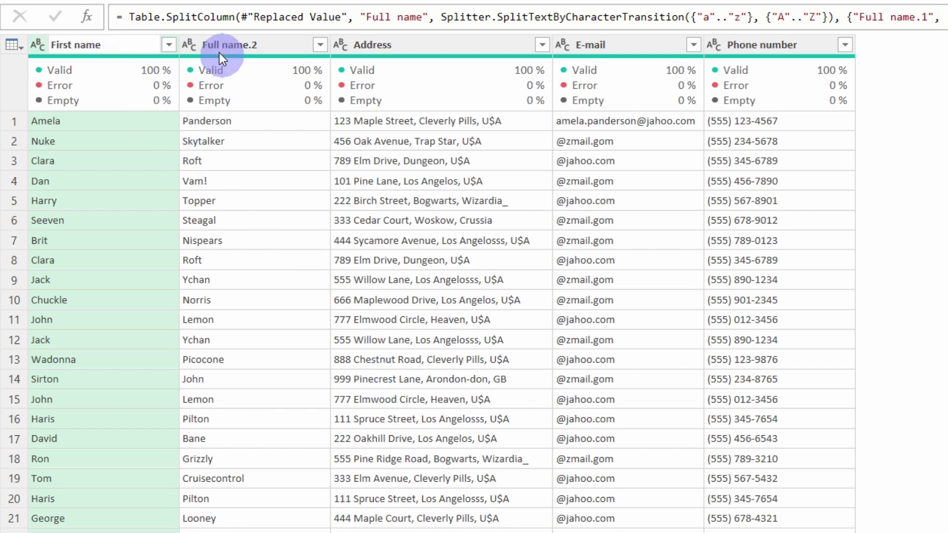
double_click(232, 46)
type("Last")
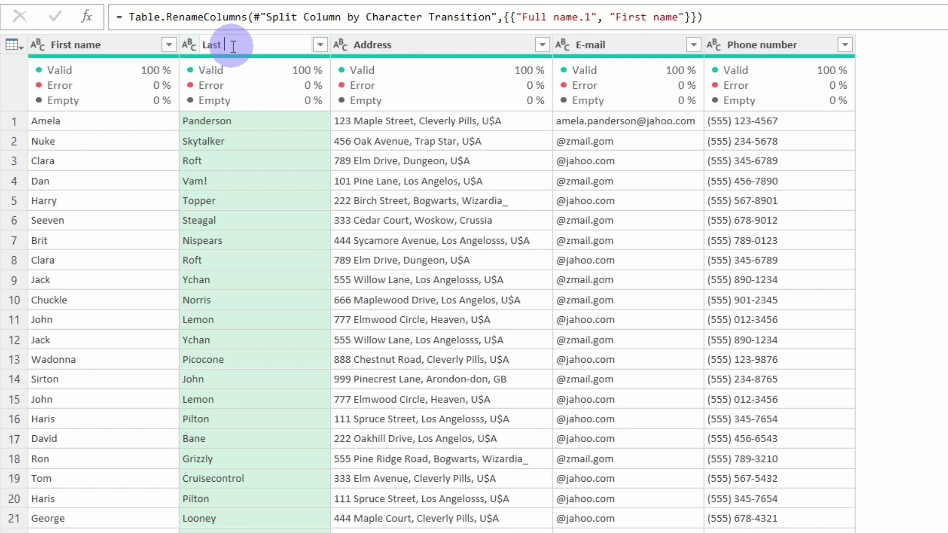
type(" name")
key("Return")
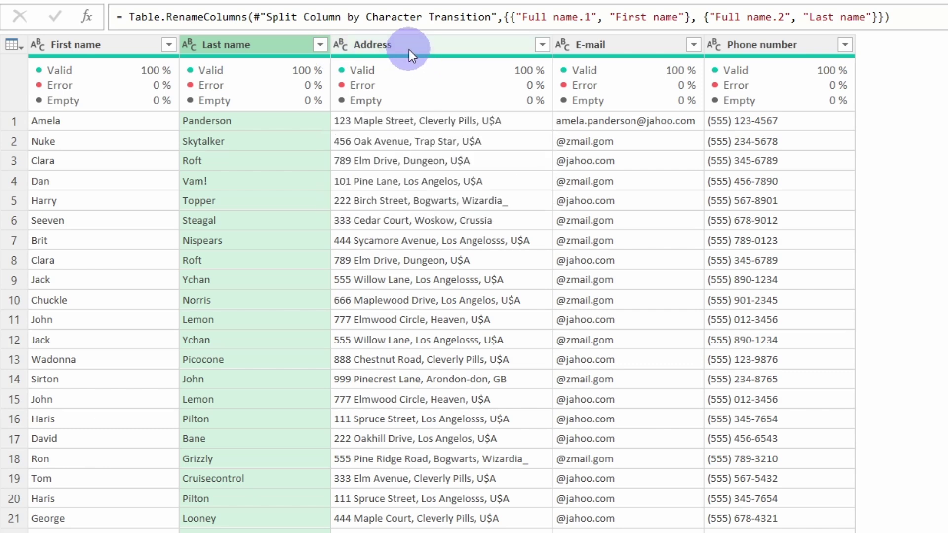
Replace $ with S in the Address column
mouse_move(641, 63)
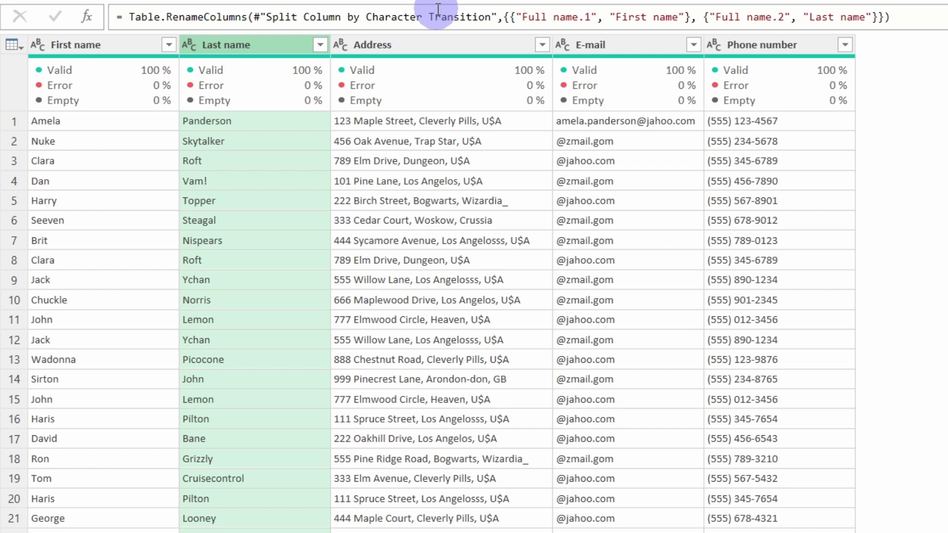
right_click(428, 45)
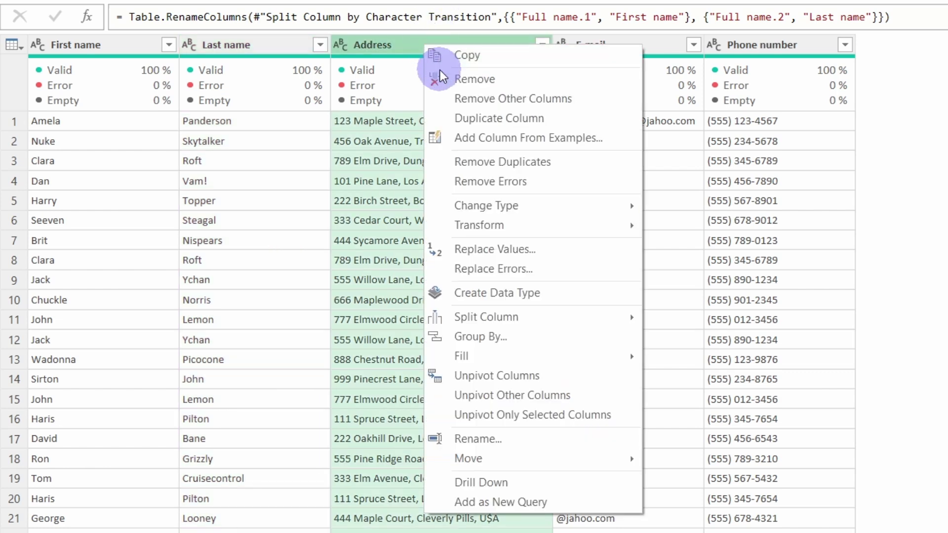
left_click(501, 246)
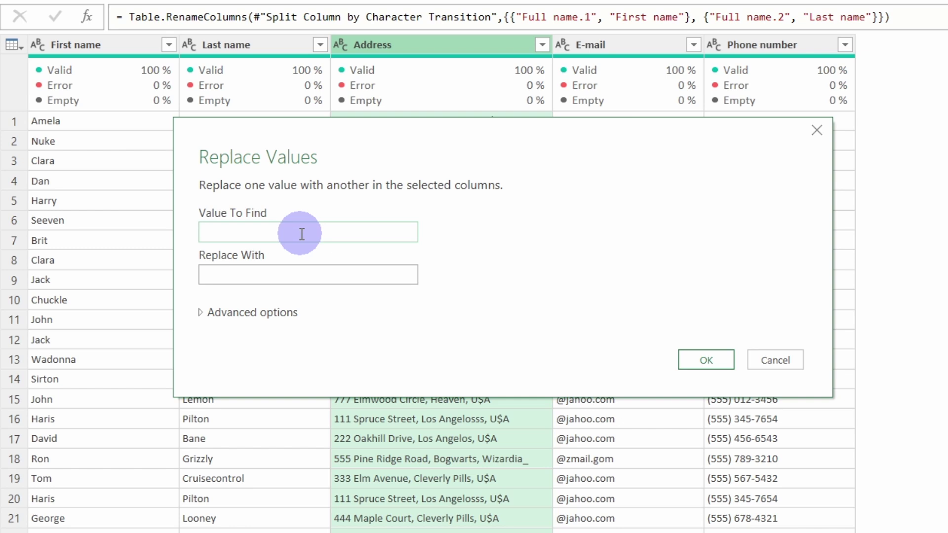
type("$")
left_click(285, 279)
type("S")
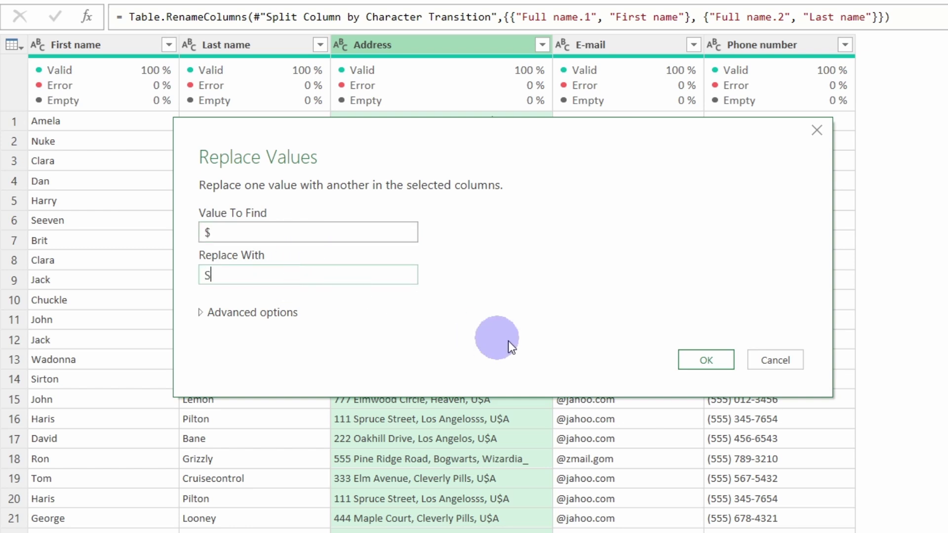
left_click(694, 359)
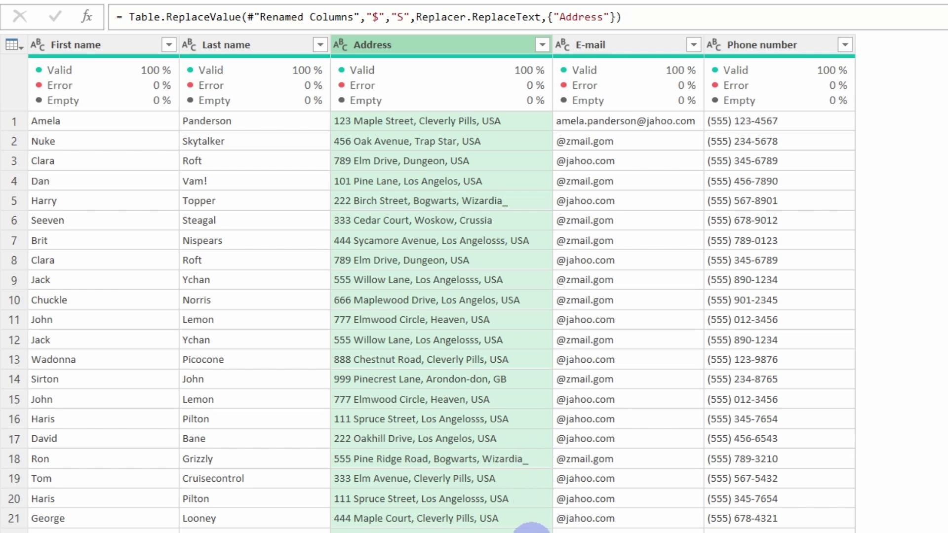
Remove all underscores from the Address column
right_click(453, 46)
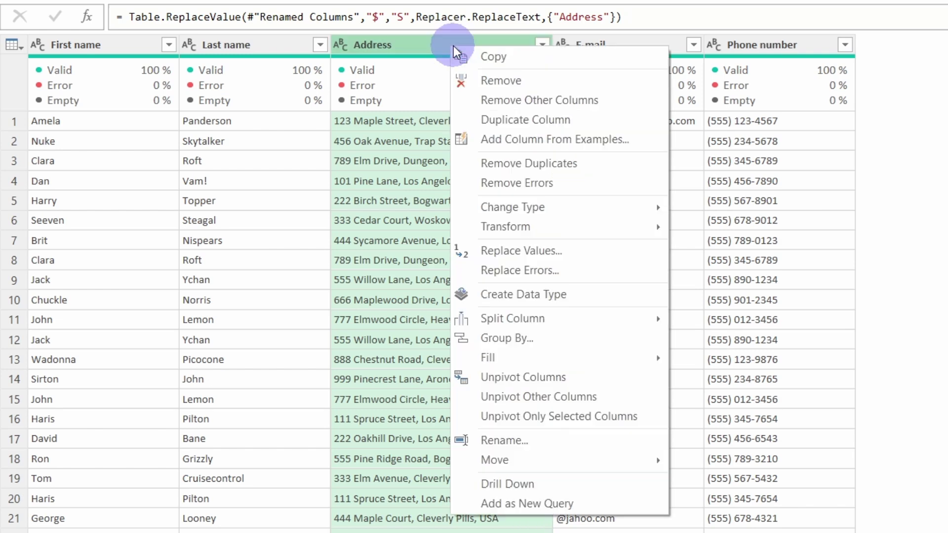
left_click(517, 251)
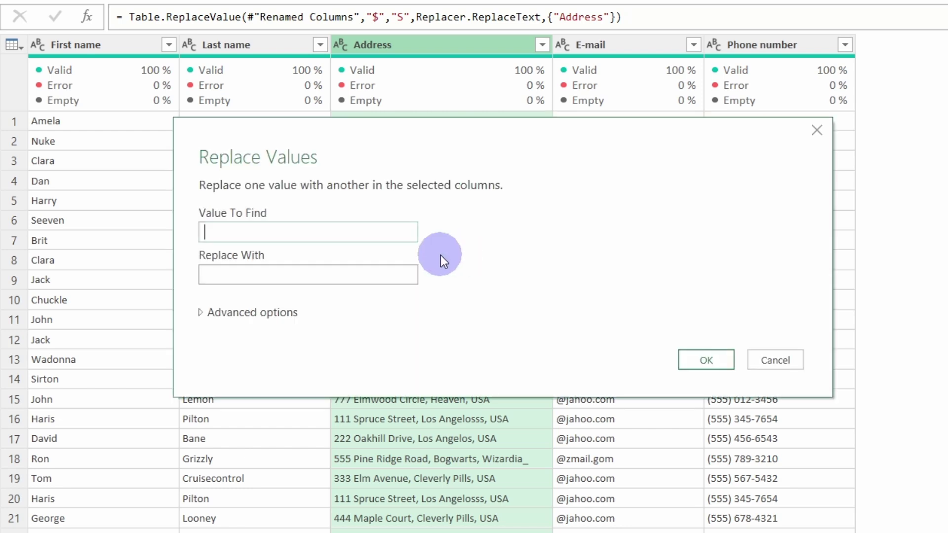
left_click(400, 275)
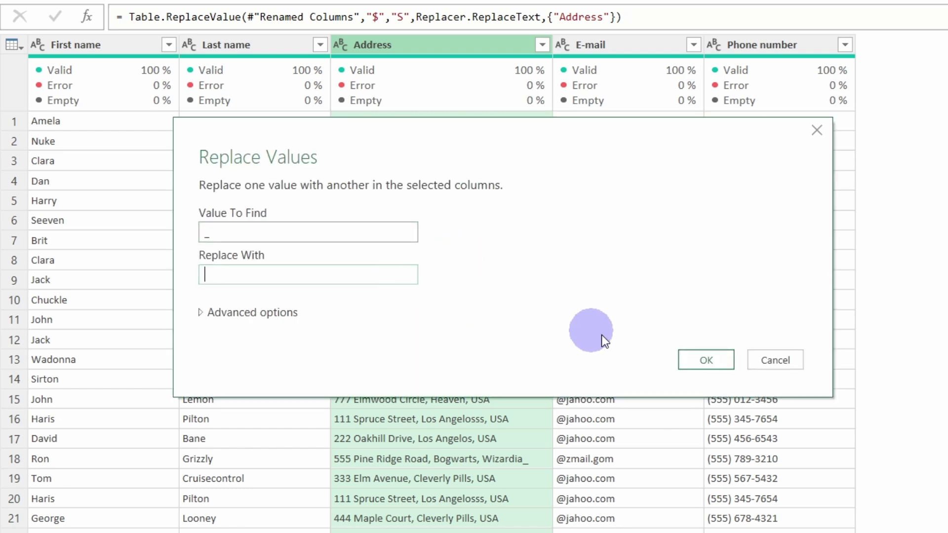
left_click(697, 360)
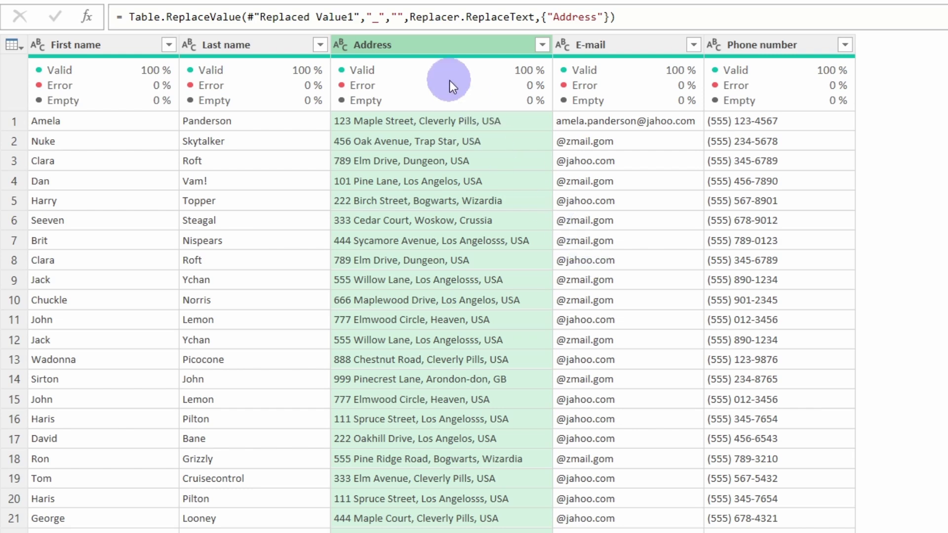
Split the Address column at each comma into three columns
right_click(422, 58)
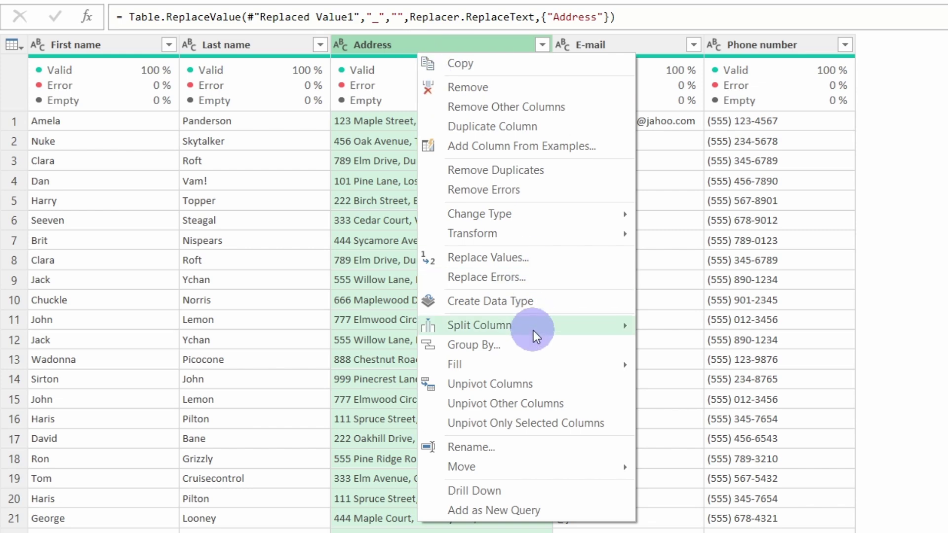
mouse_move(531, 327)
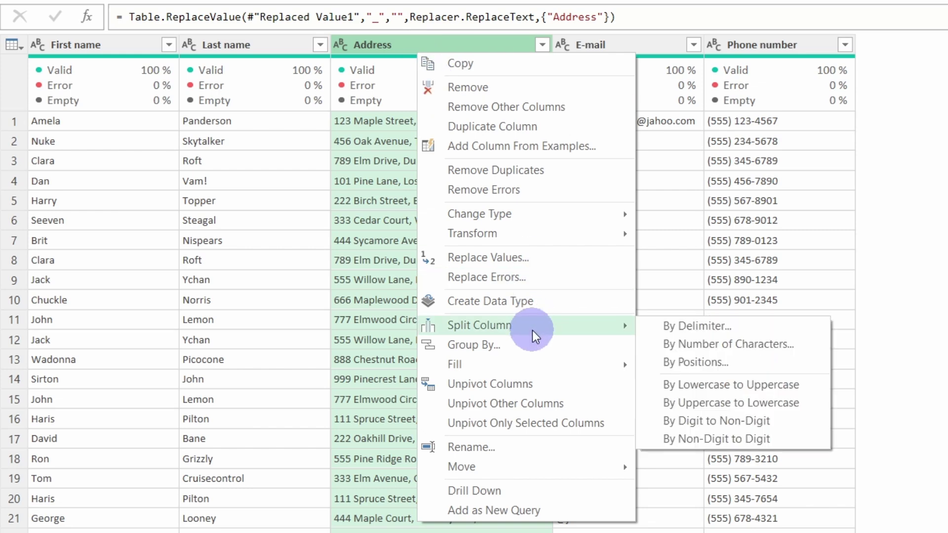
left_click(692, 327)
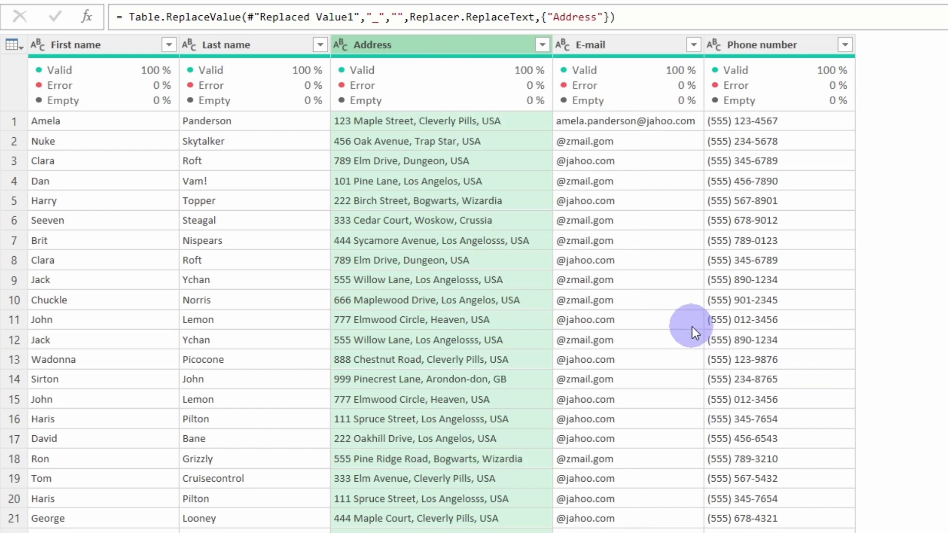
left_click_drag(541, 105, 634, 182)
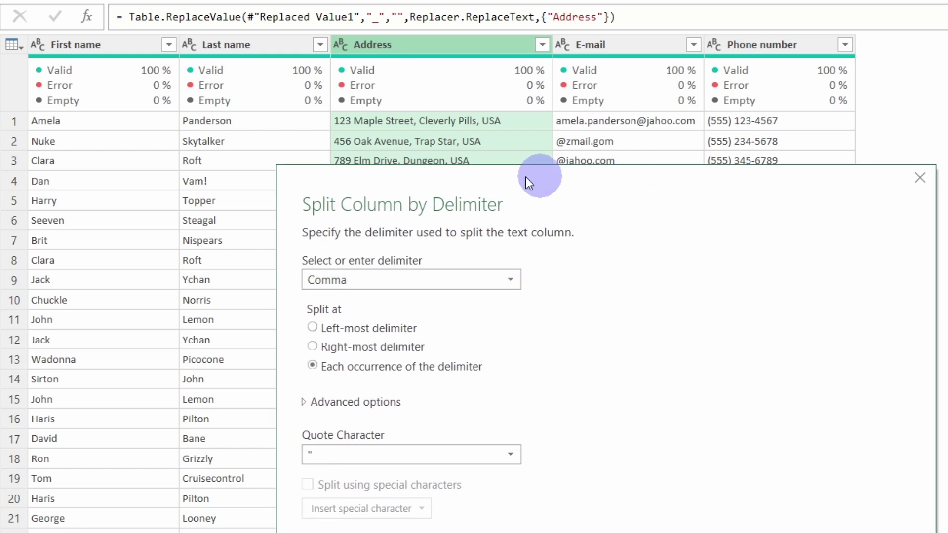
left_click(363, 281)
left_click(348, 319)
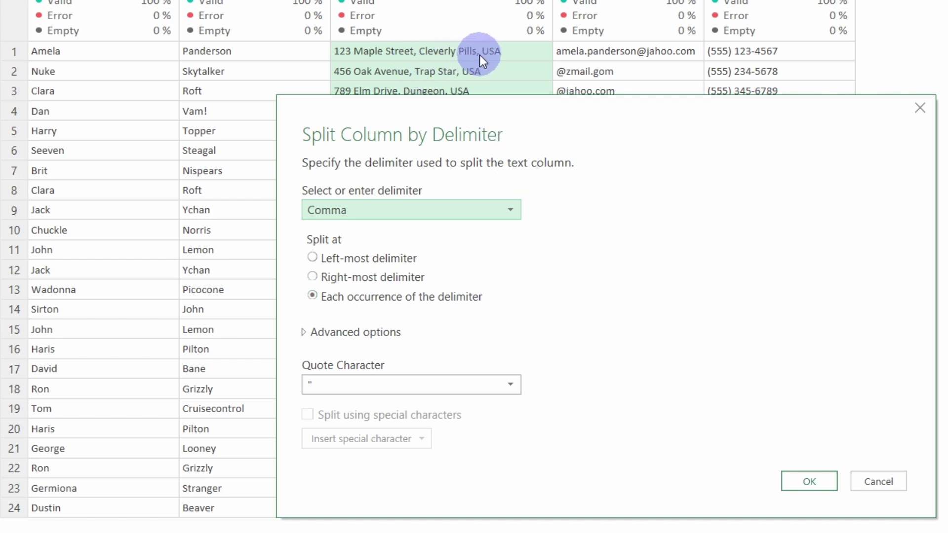
left_click(797, 481)
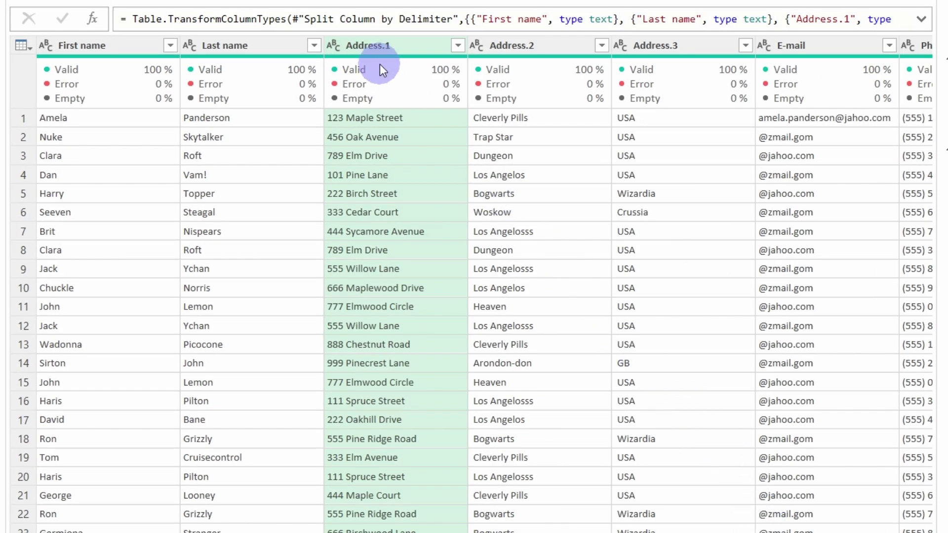
Rename Address.1 to Address and Address.2 to City
double_click(382, 46)
type("Ad")
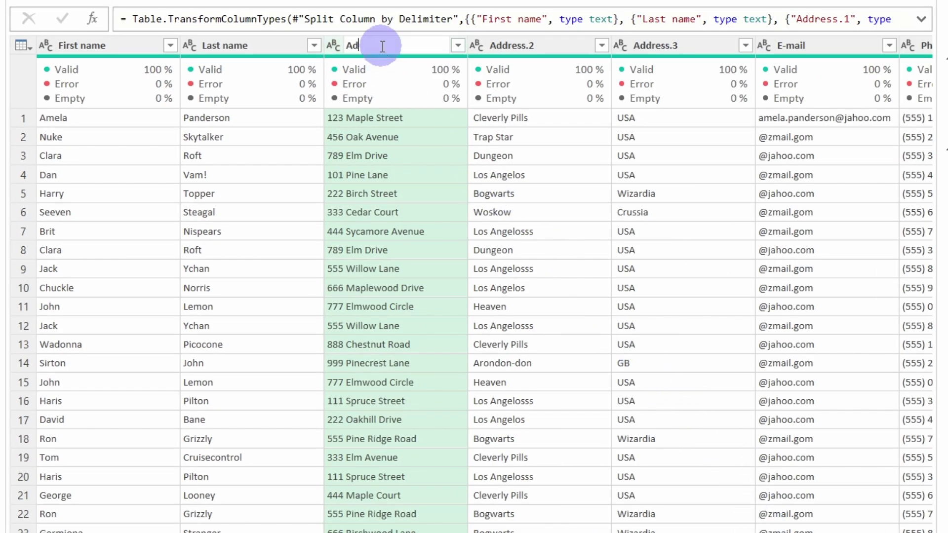
type("dress")
key("Return")
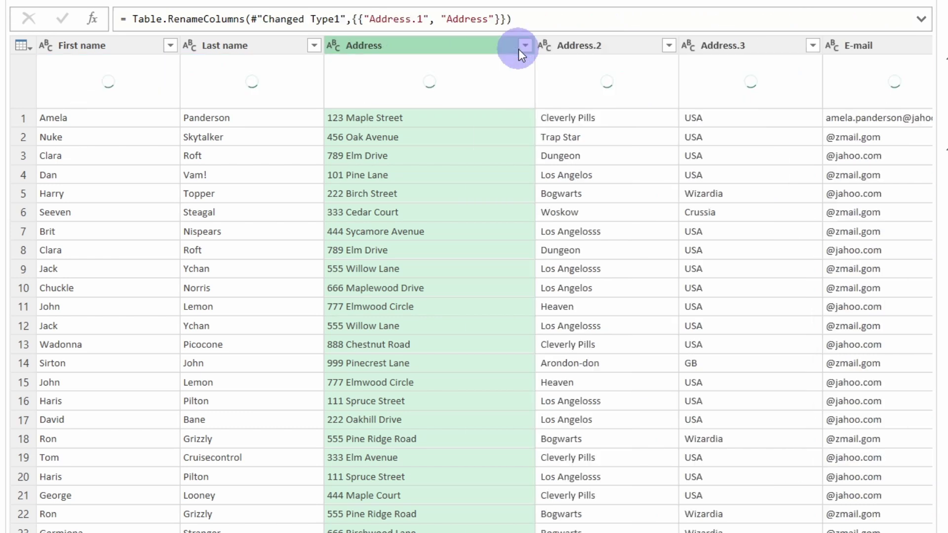
double_click(588, 47)
type("City")
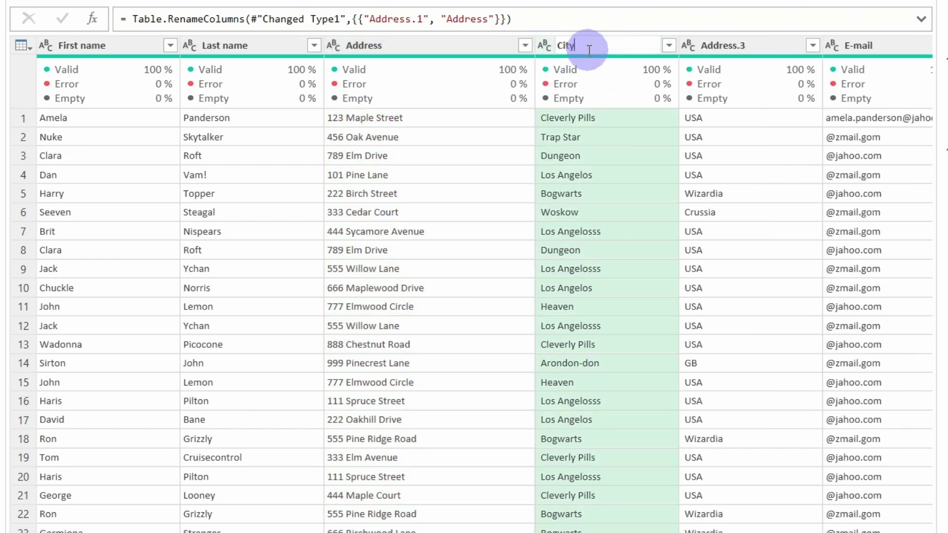
key("Return")
double_click(704, 44)
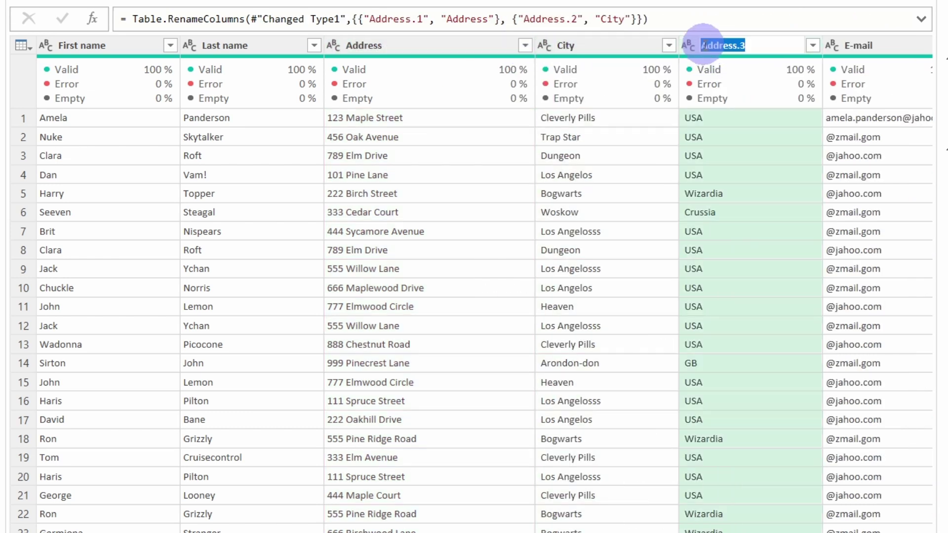
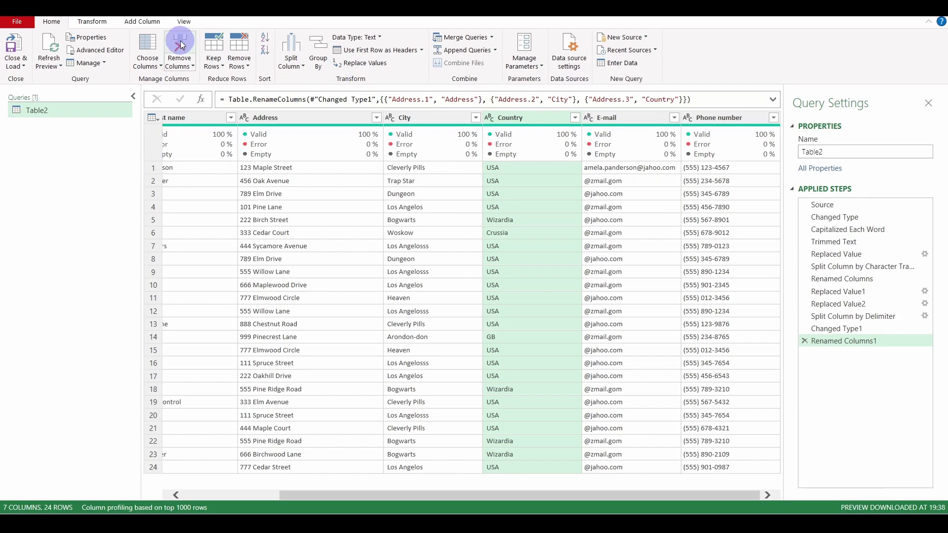
Switch to the Add Column ribbon with the address already split into Address, City and Country
left_click(153, 23)
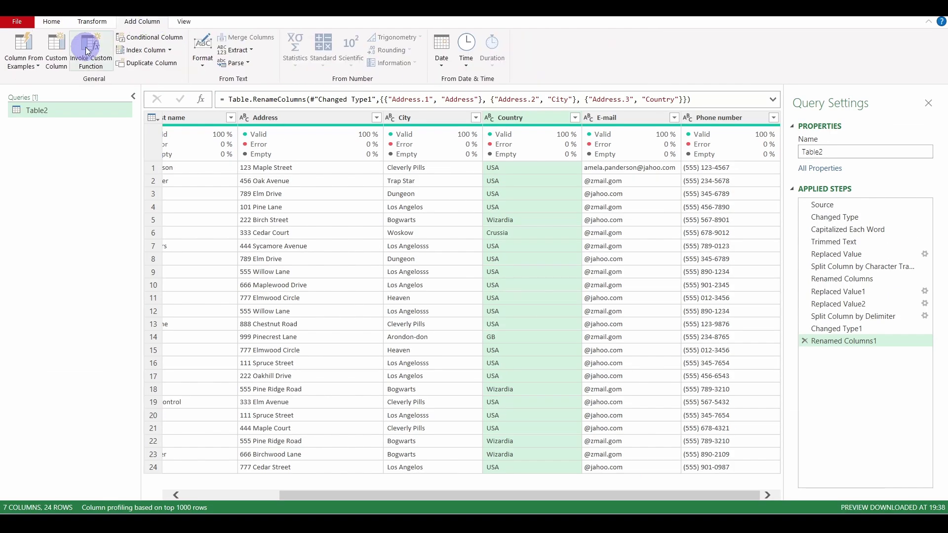
Start a Custom Column formula that keeps [E-mail] when it equals one specific complete address
left_click(59, 58)
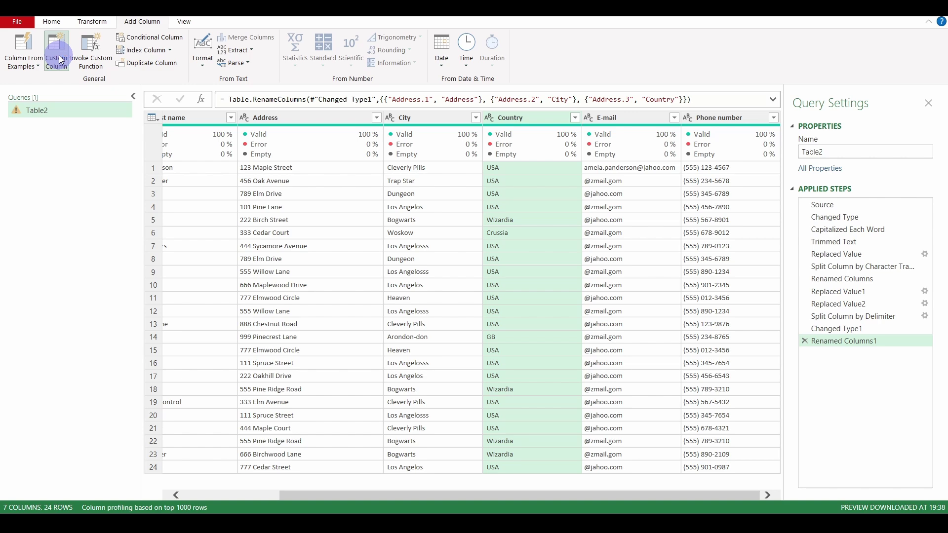
left_click_drag(480, 131, 367, 148)
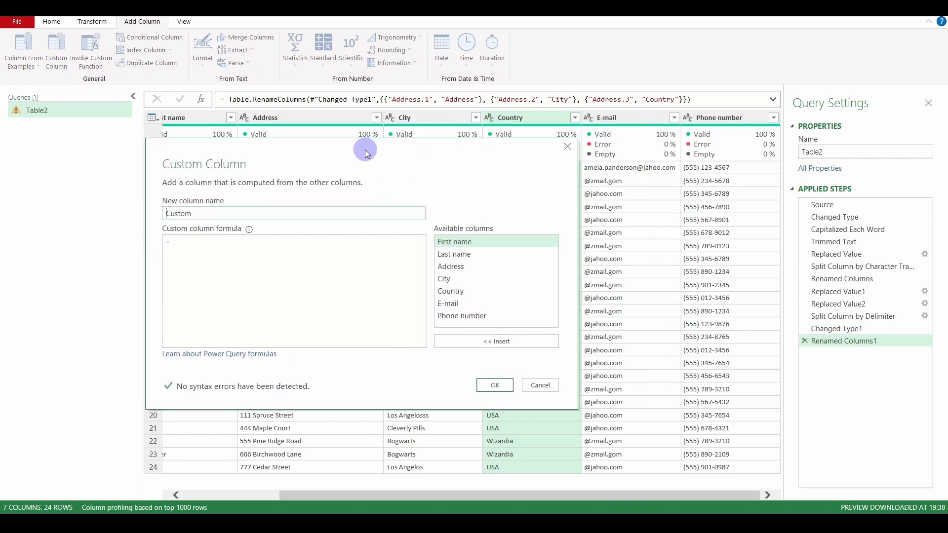
left_click(188, 242)
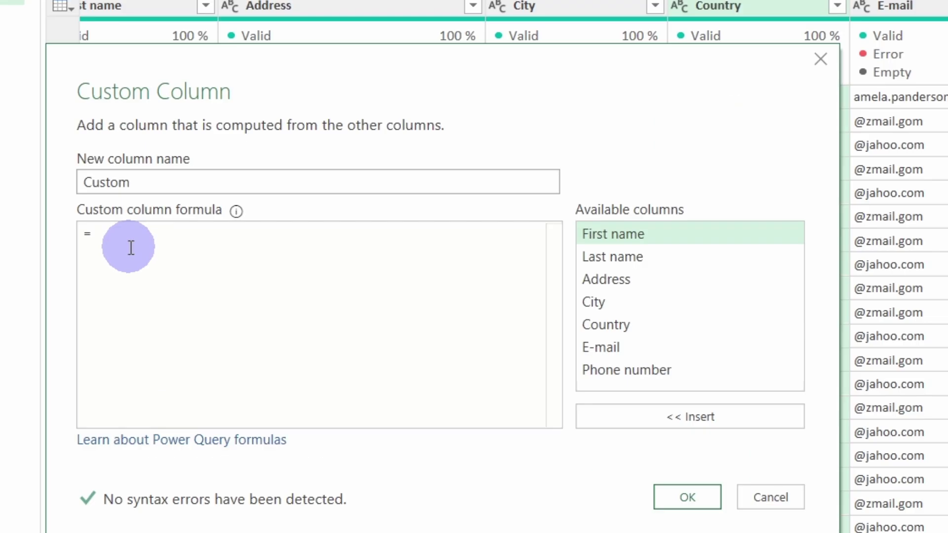
type("if")
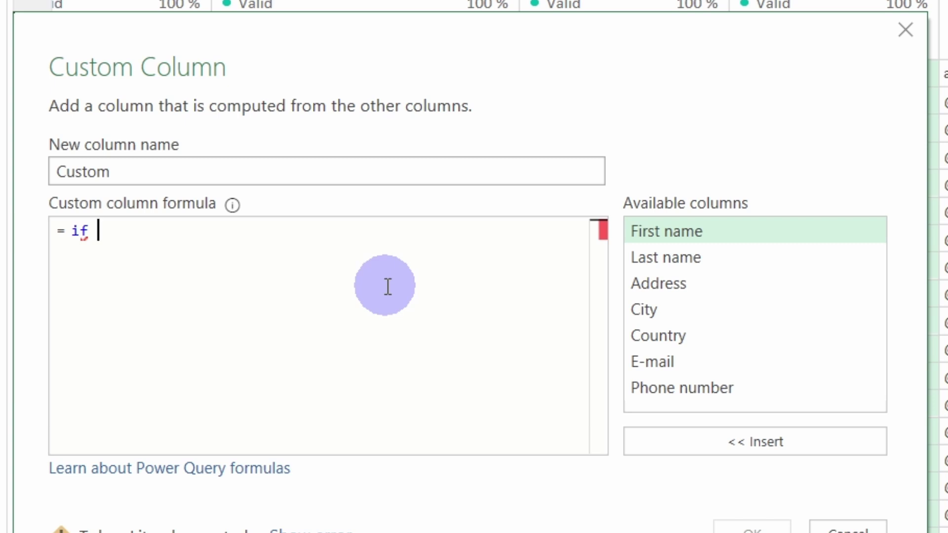
double_click(662, 364)
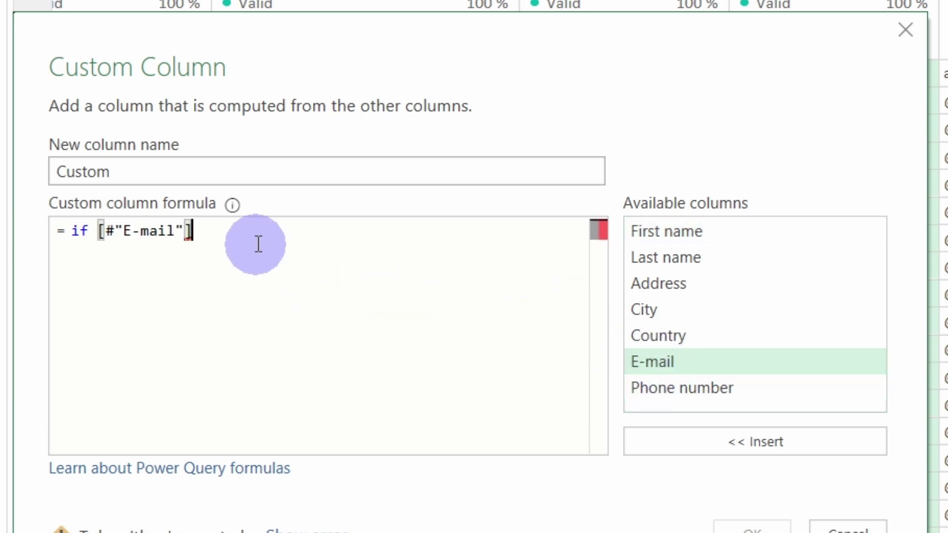
type("= ")
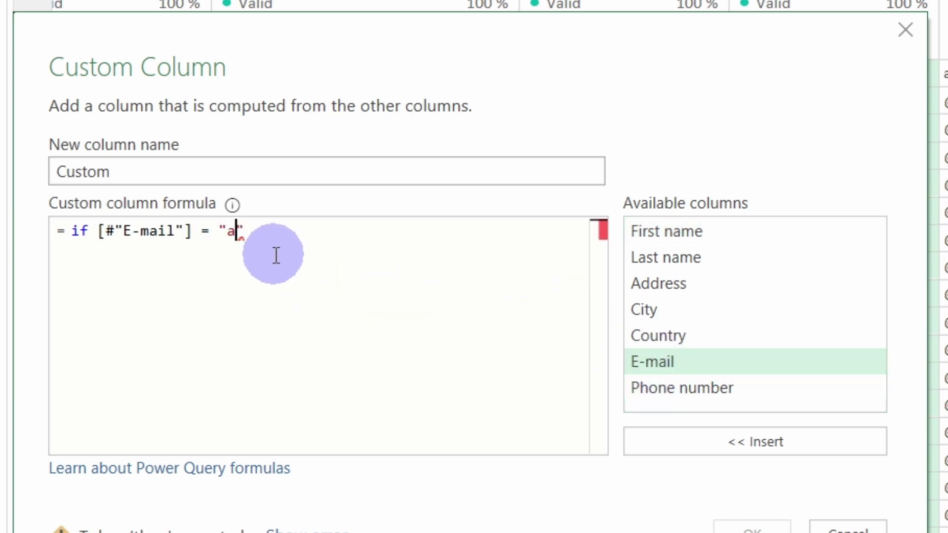
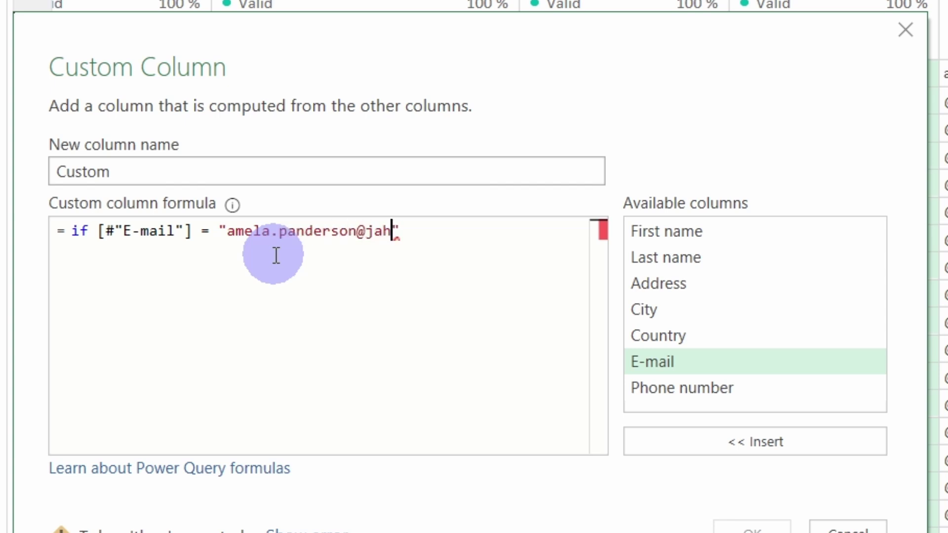
type("\" then")
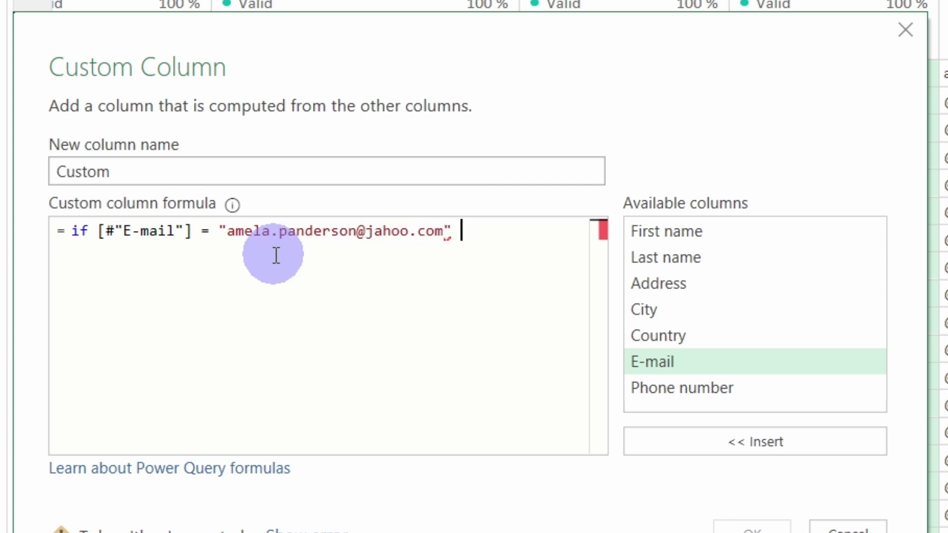
key("Return")
double_click(666, 364)
type("else")
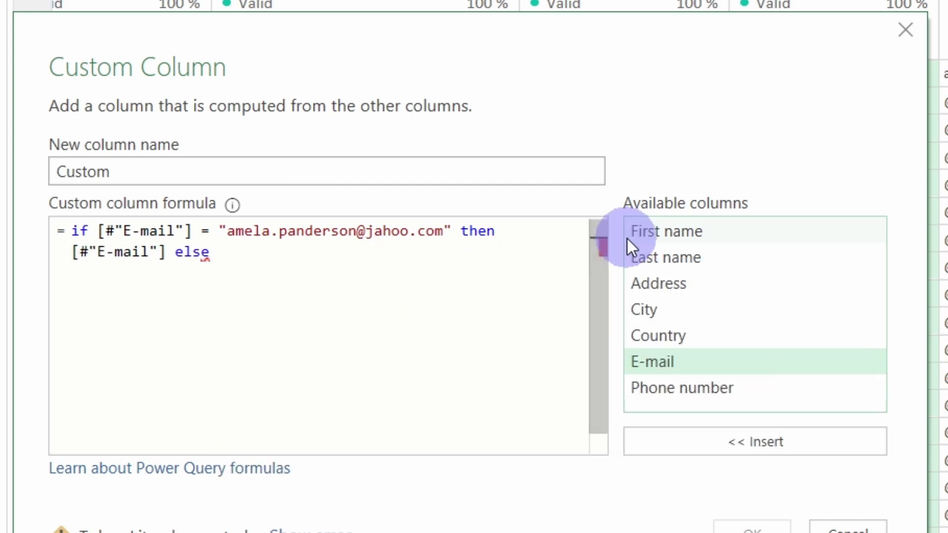
Finish the else branch as [First name] & "." & [Last name] & [E-mail] and add the column
double_click(656, 226)
type("& ")
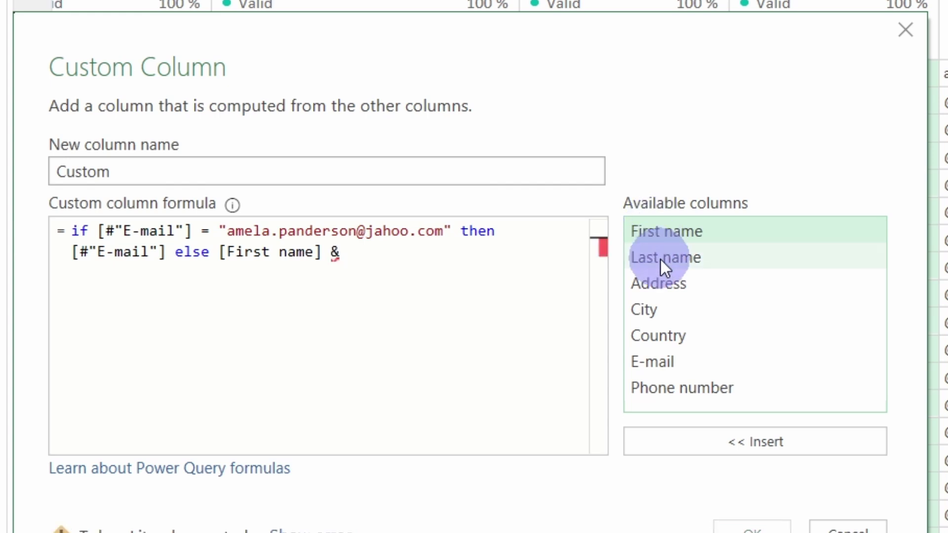
type("\"\".")
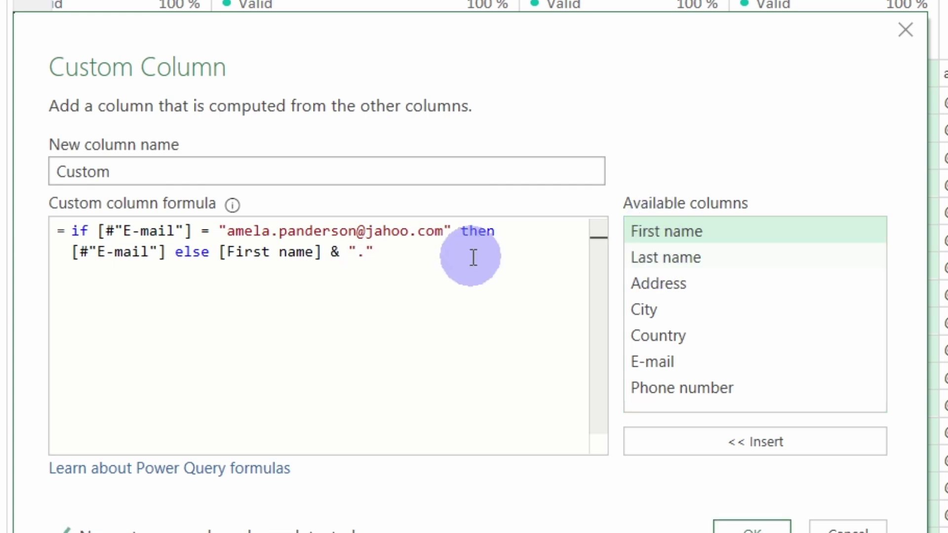
left_click(440, 258)
type("&")
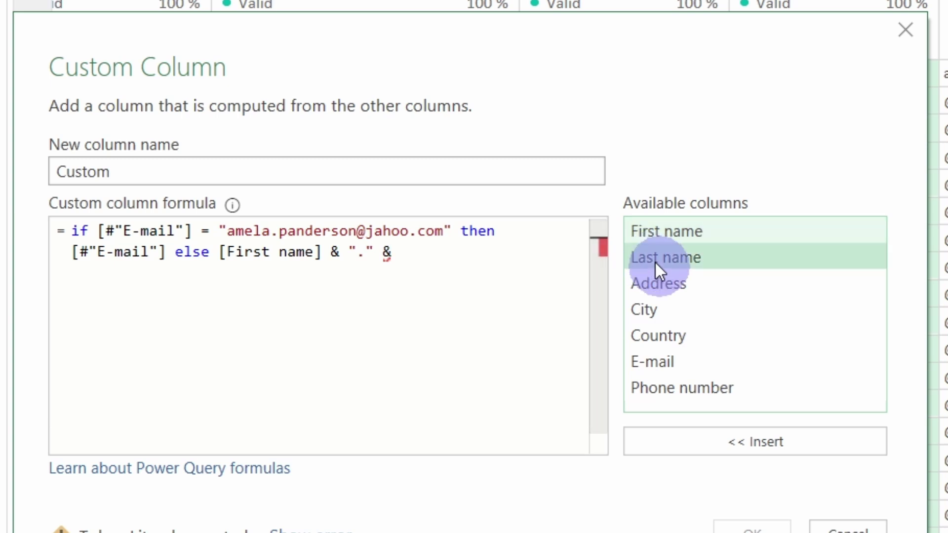
double_click(656, 263)
type("&")
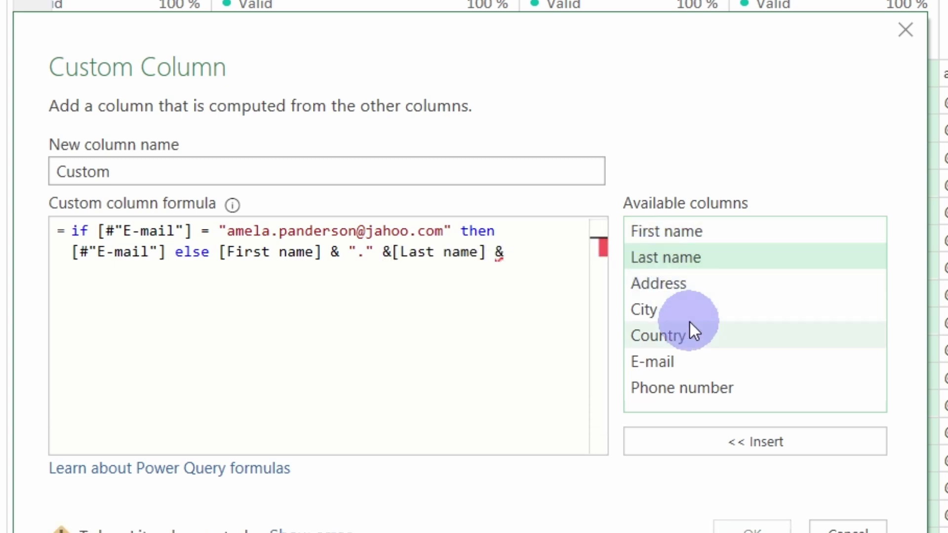
double_click(681, 360)
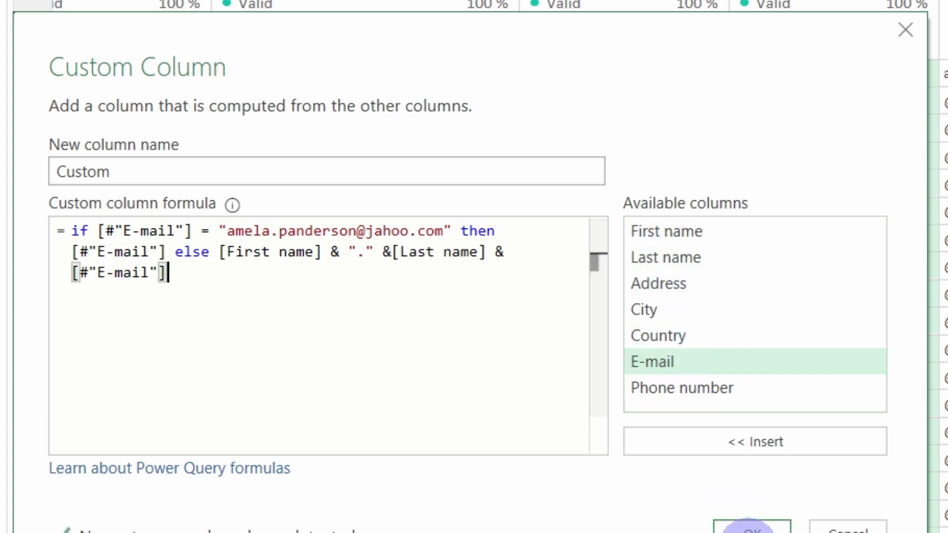
left_click(325, 331)
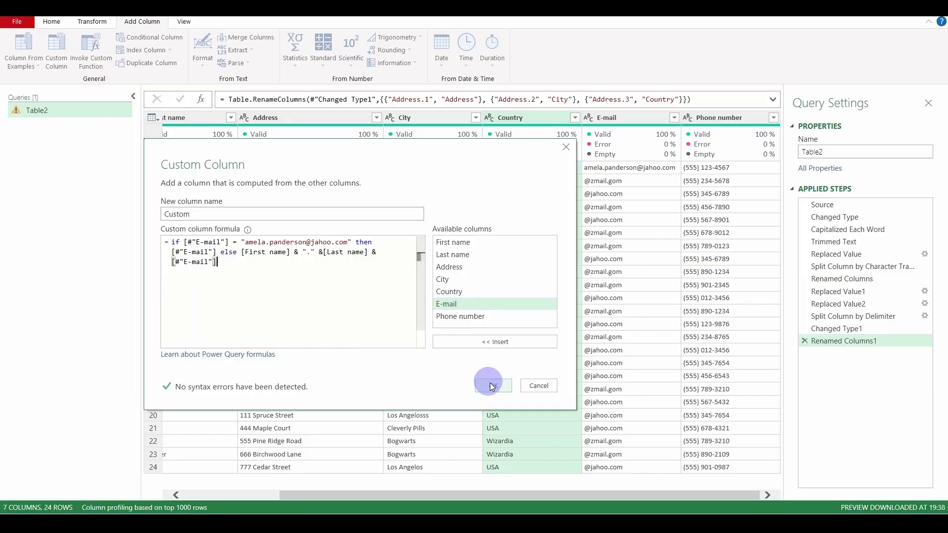
left_click(752, 530)
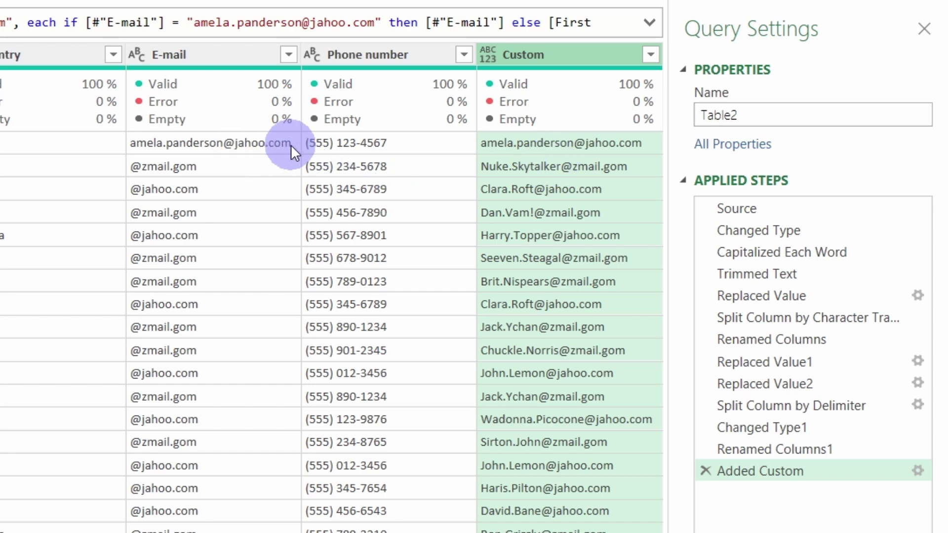
Convert every value in the Custom column to lowercase text
right_click(524, 58)
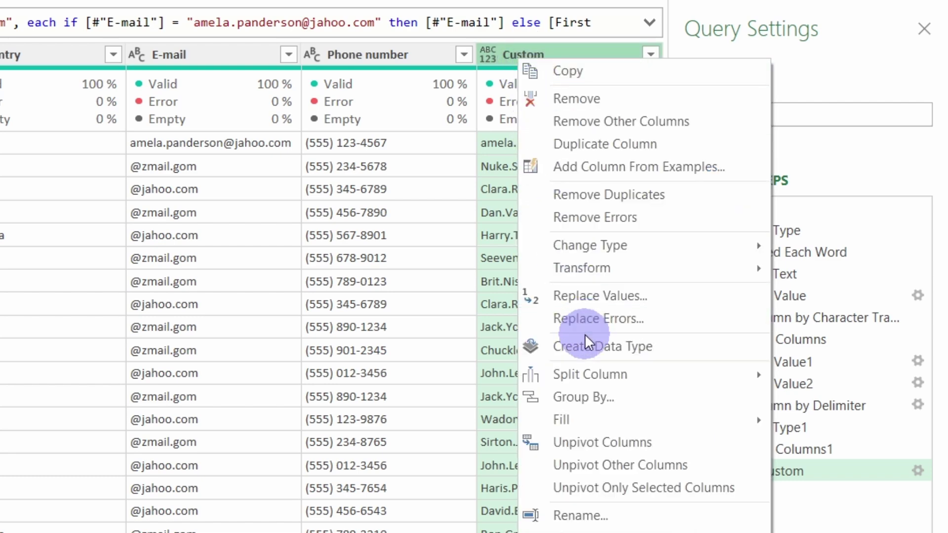
mouse_move(582, 269)
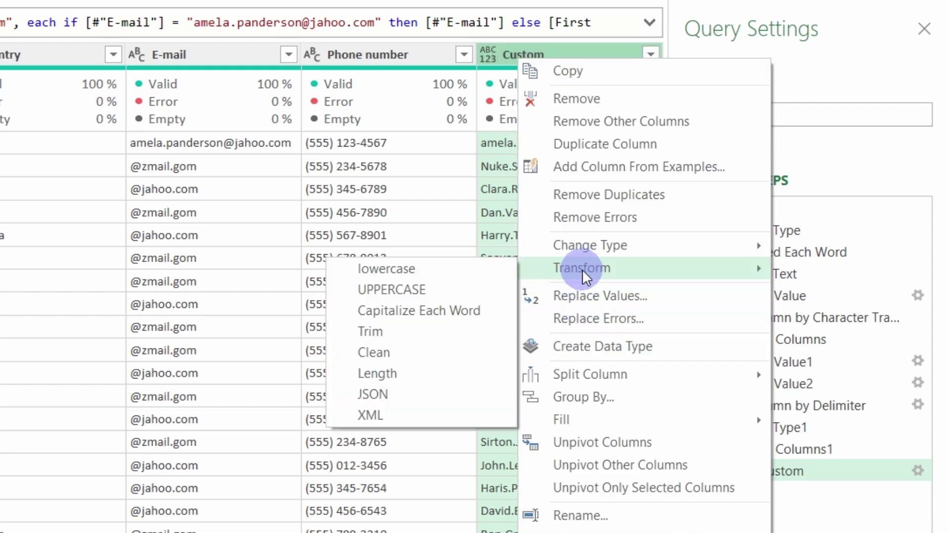
left_click(422, 268)
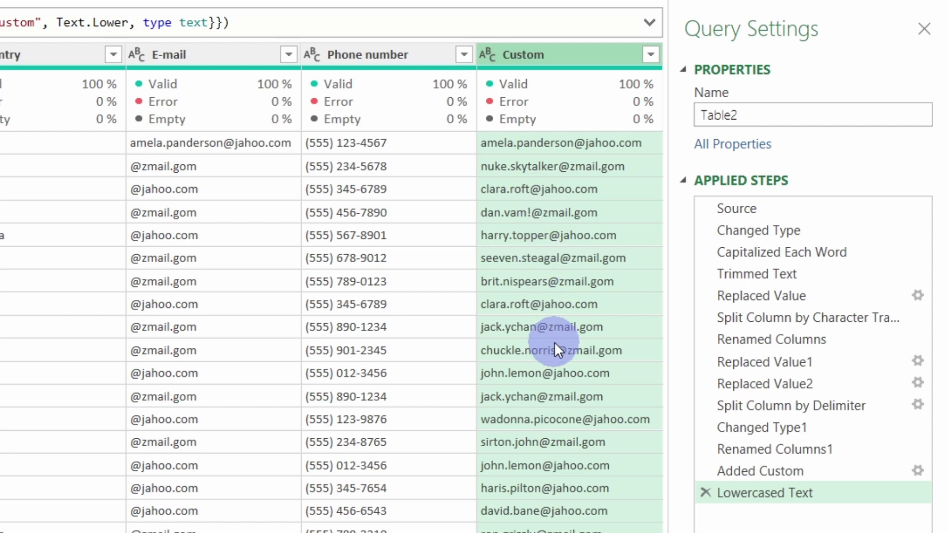
Remove the original E-mail column, rename Custom to E-mail, and place it before Phone number
left_click(213, 56)
right_click(212, 57)
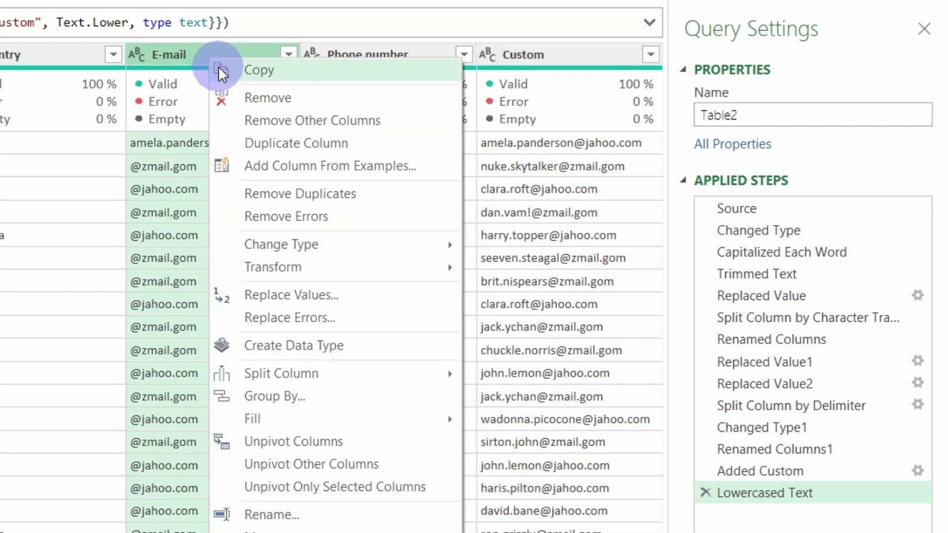
left_click(241, 90)
left_click(511, 55)
double_click(510, 56)
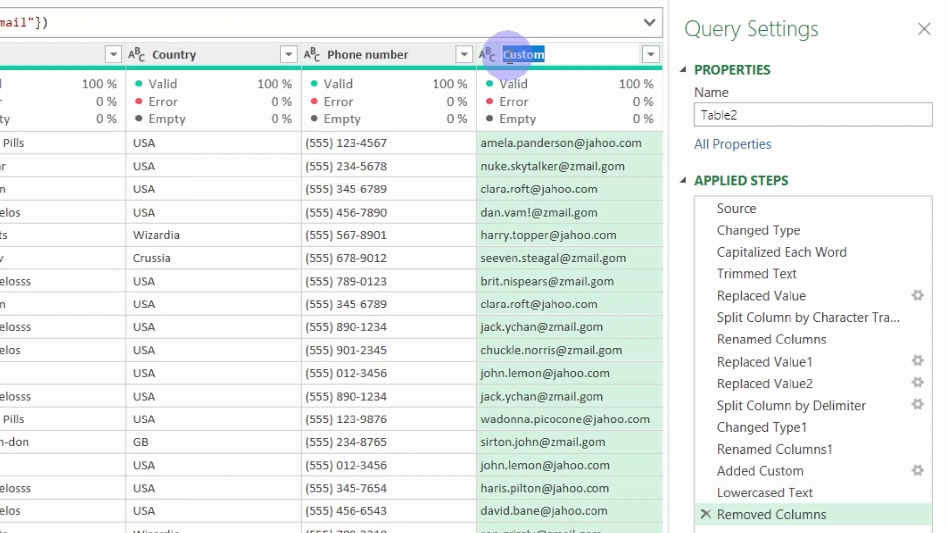
type("E-mail")
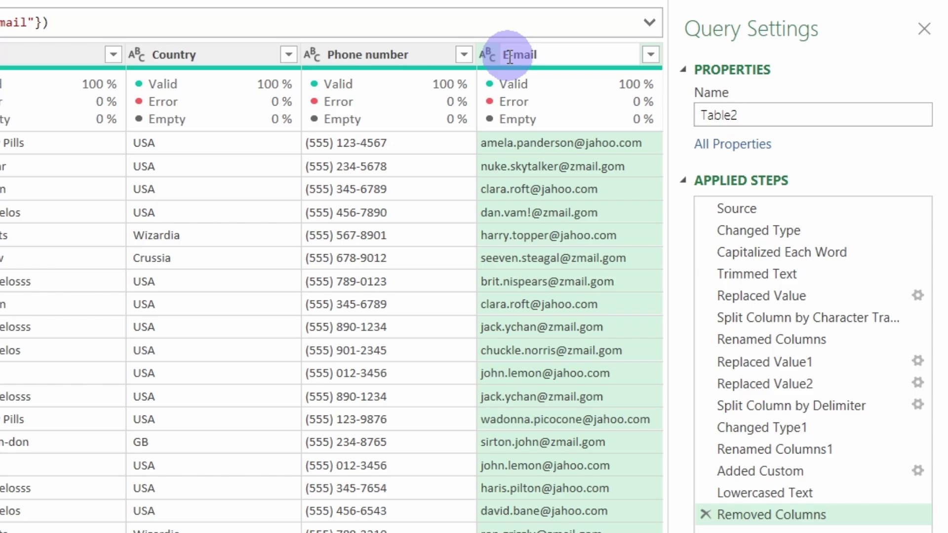
key("Return")
left_click_drag(508, 55, 349, 65)
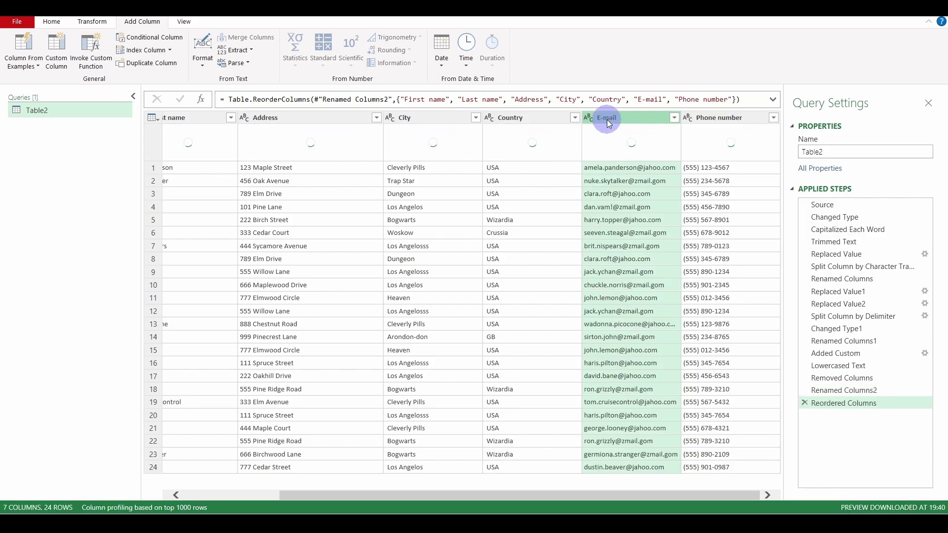
Close & Load the cleaned query back into the Excel workbook
mouse_move(547, 151)
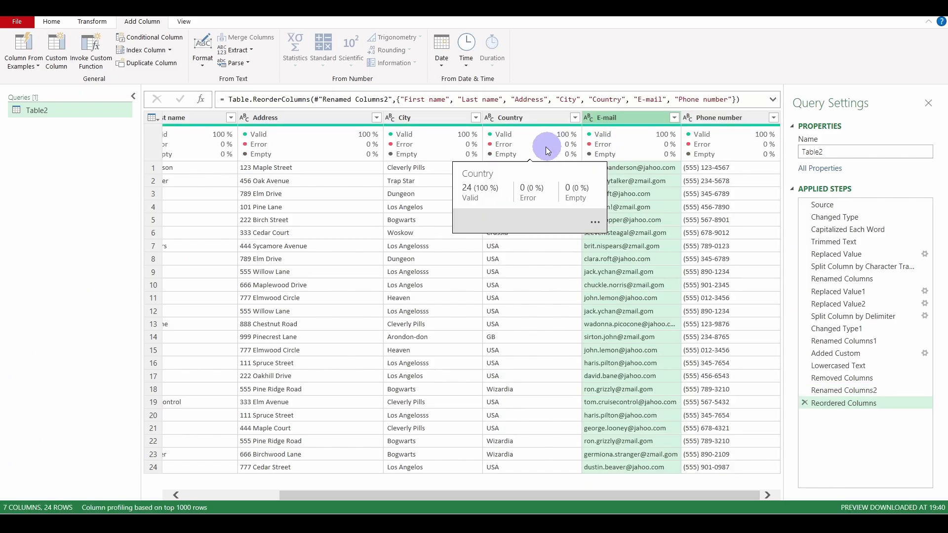
left_click(53, 22)
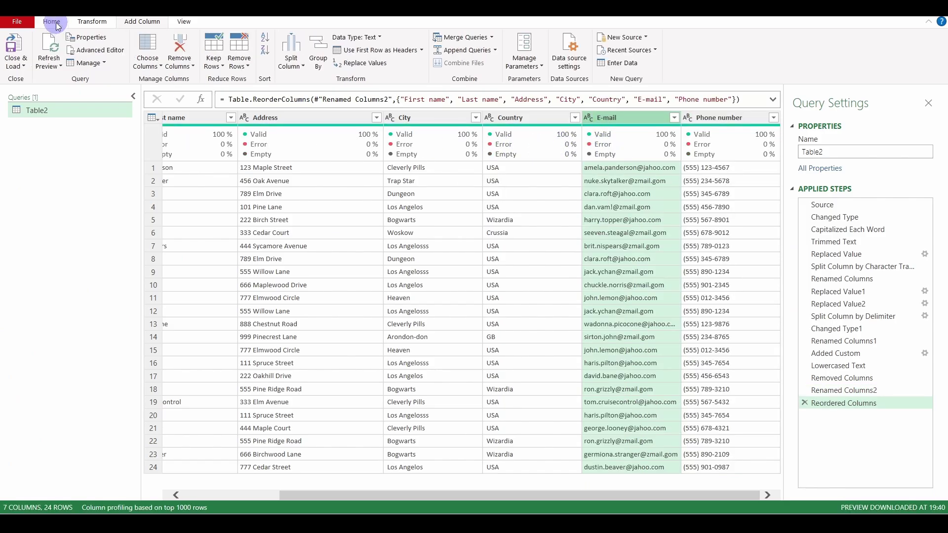
left_click(16, 47)
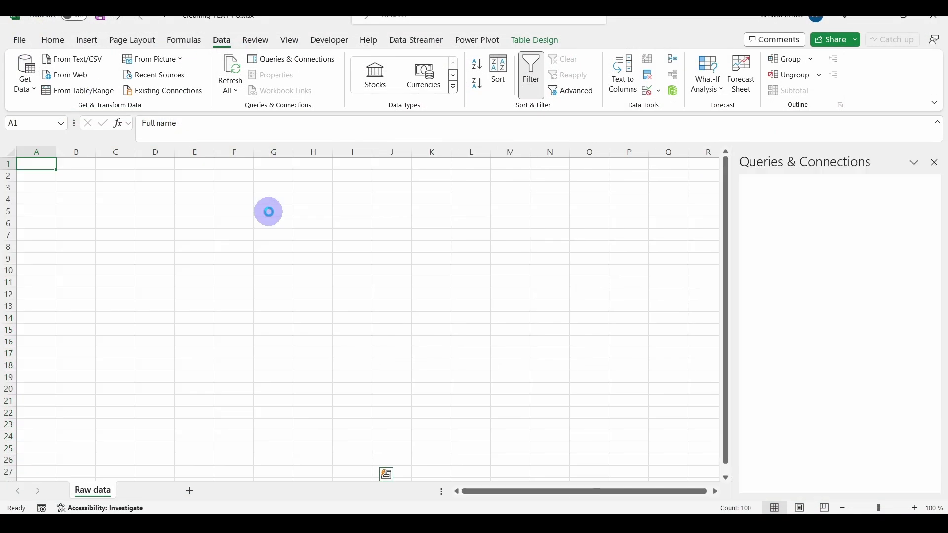